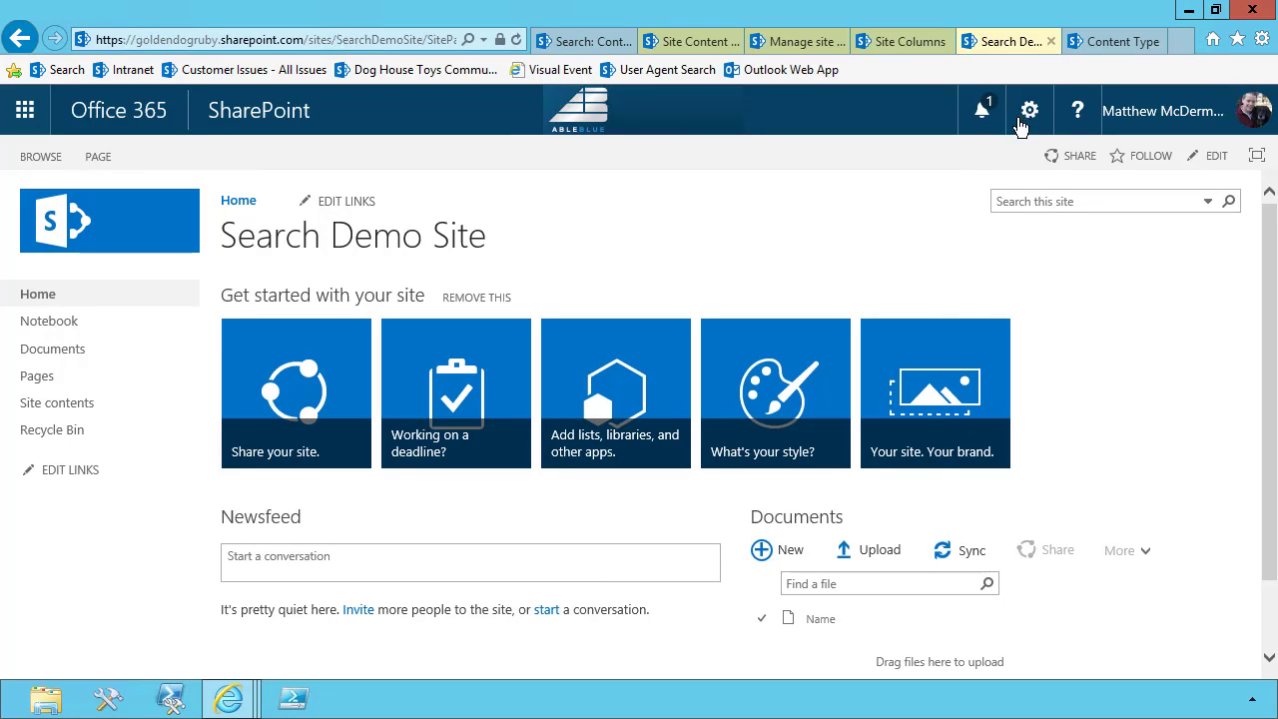
Step: Show only the Enterprise Content Types group in the Search Demo Site's site content types
click(1023, 113)
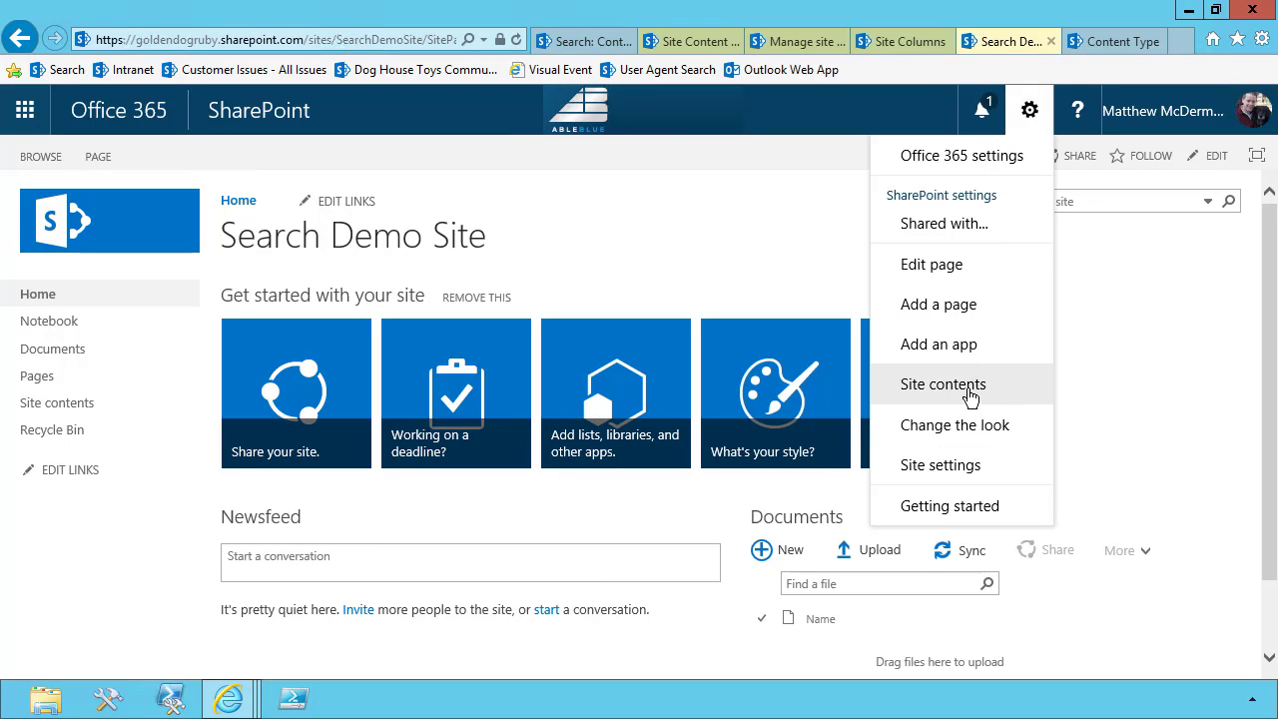
click(953, 472)
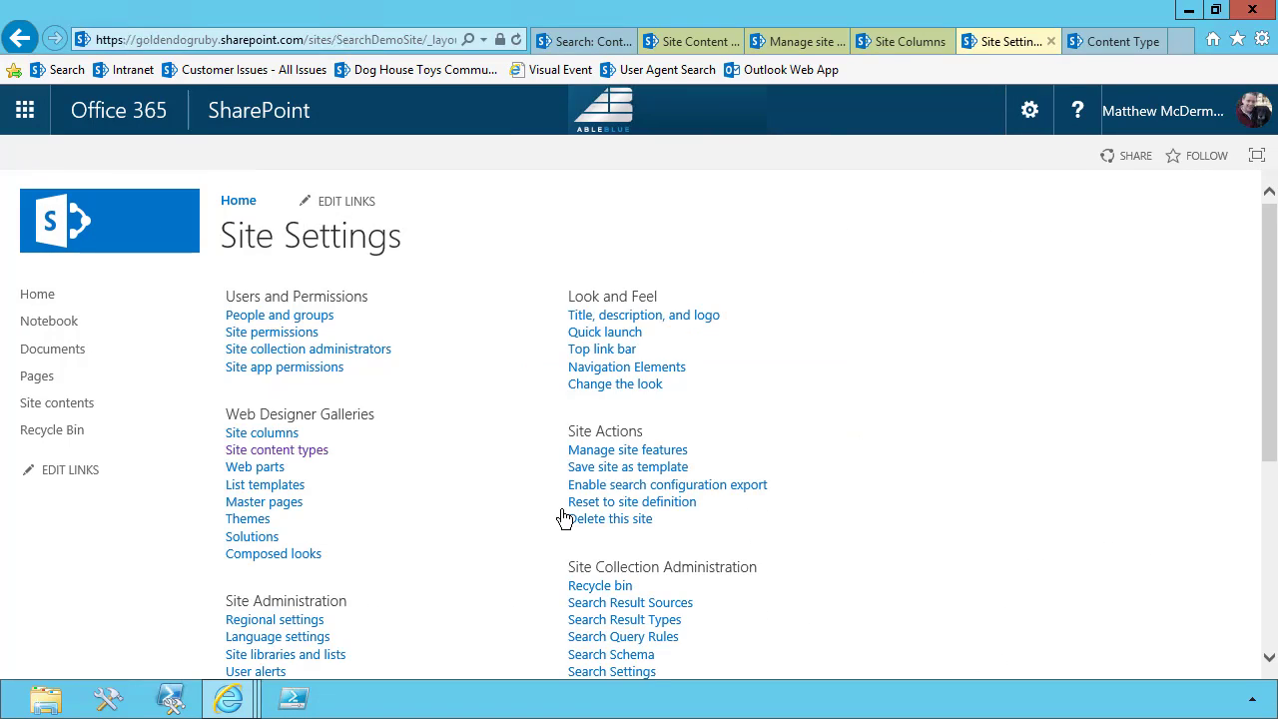
click(271, 453)
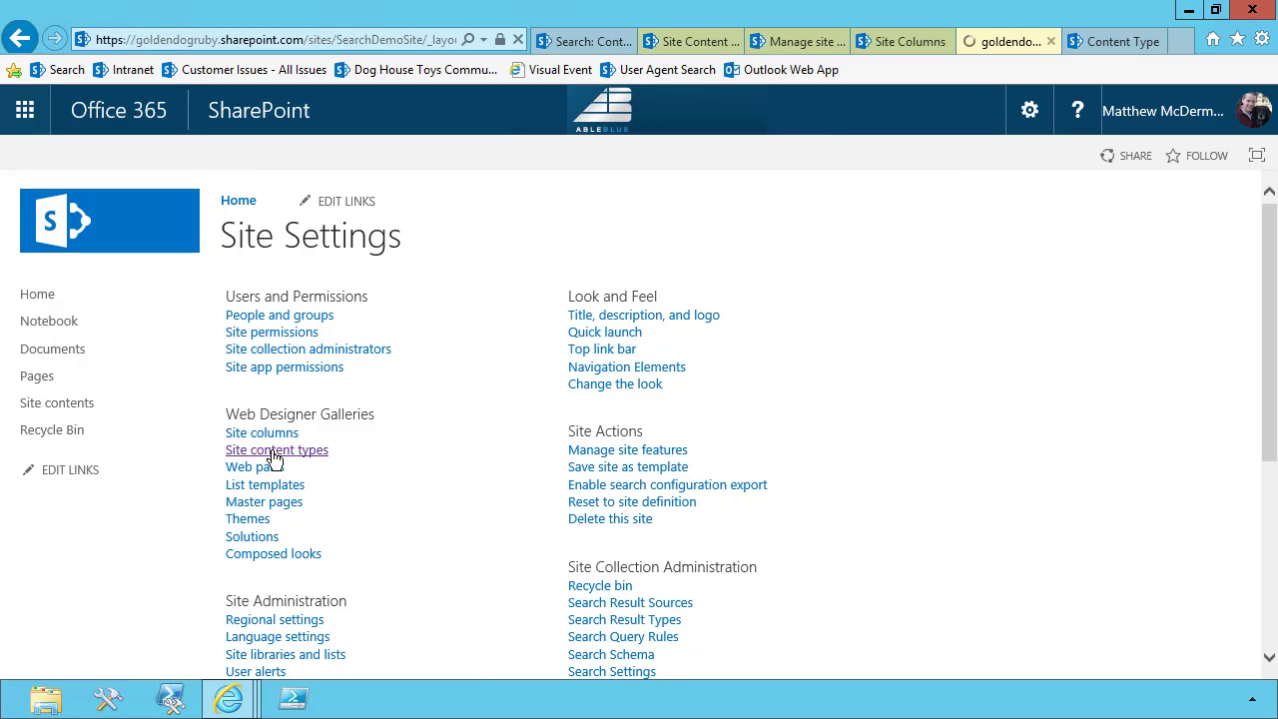
click(1071, 304)
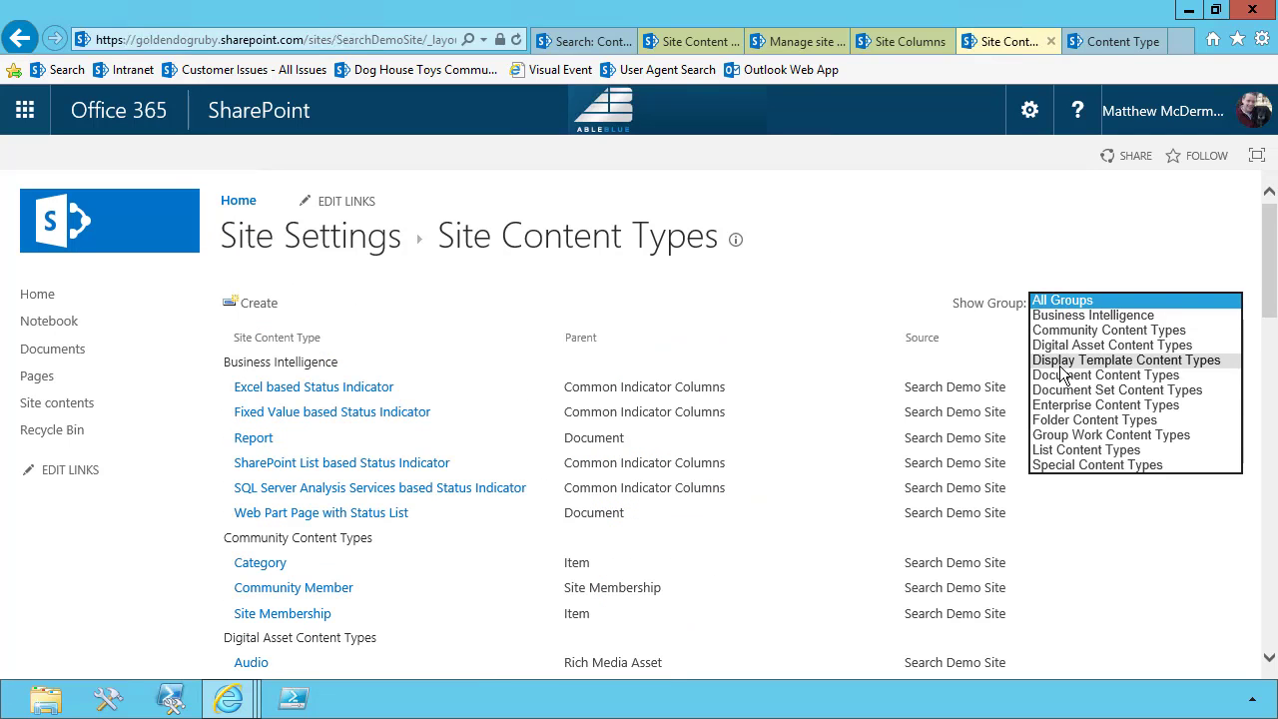
click(1069, 405)
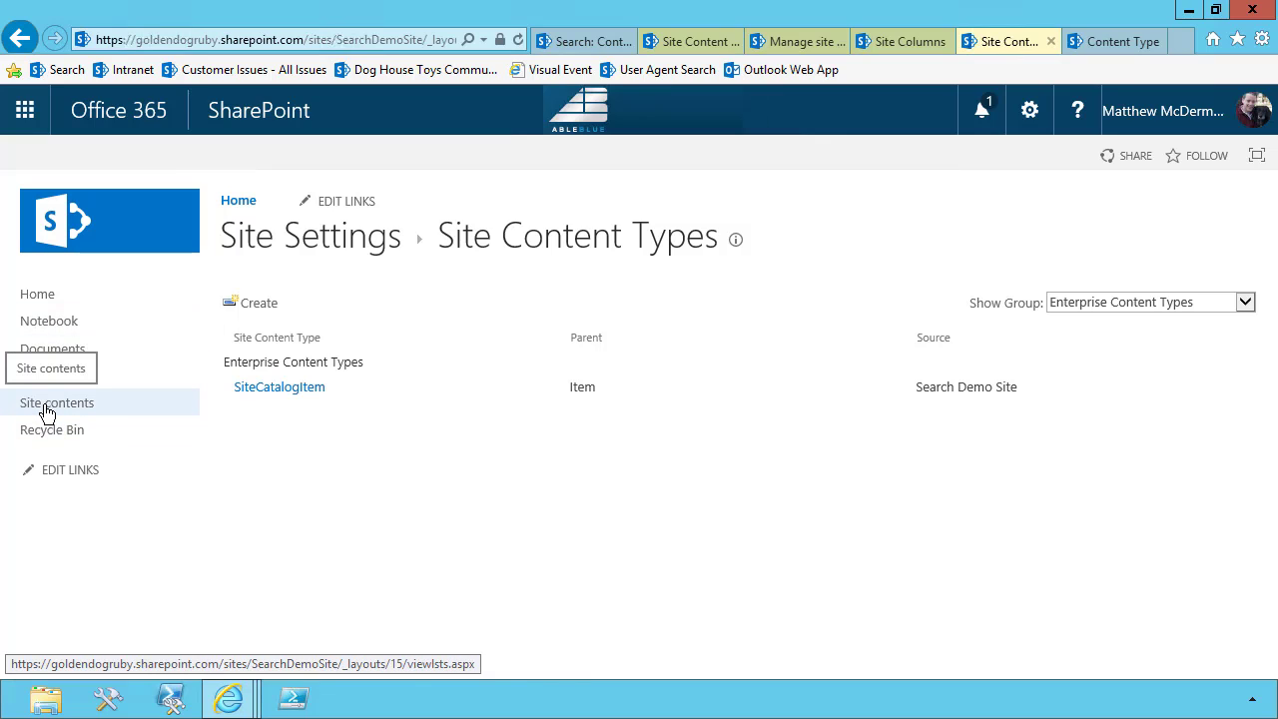
Step: Create a custom list named SiteInformation in the site contents
click(47, 409)
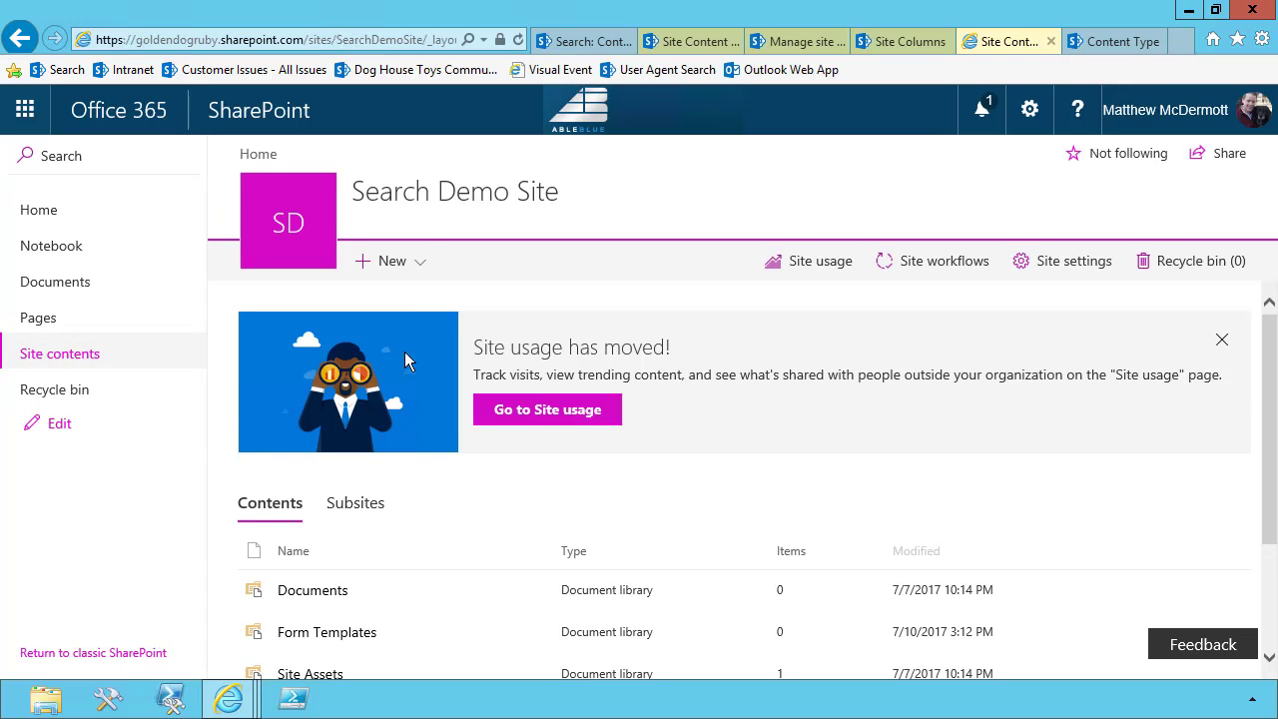
click(410, 266)
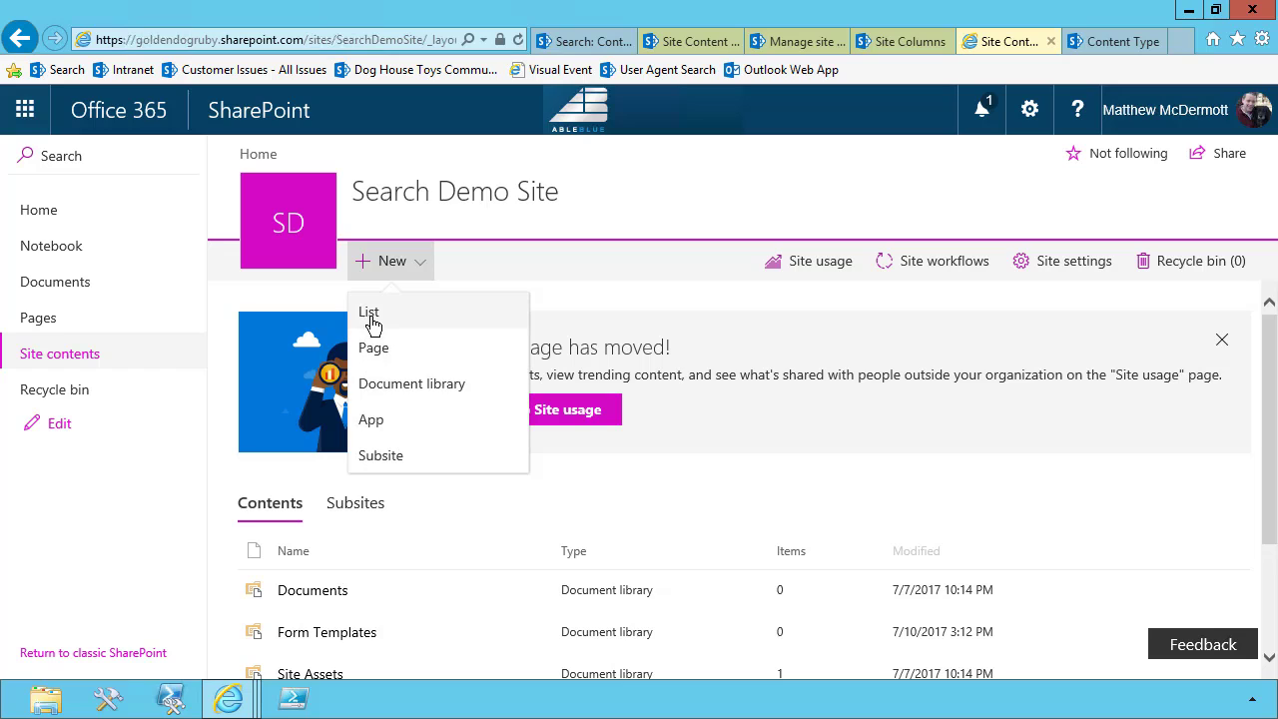
click(370, 421)
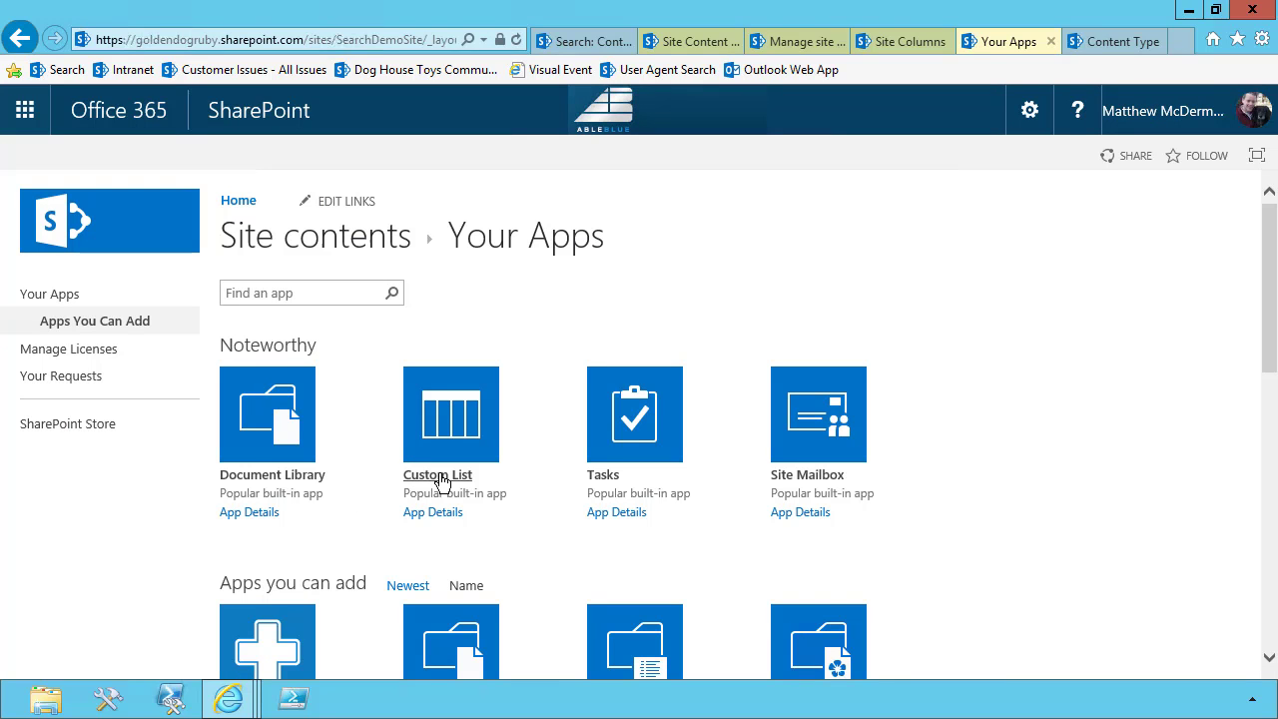
click(441, 483)
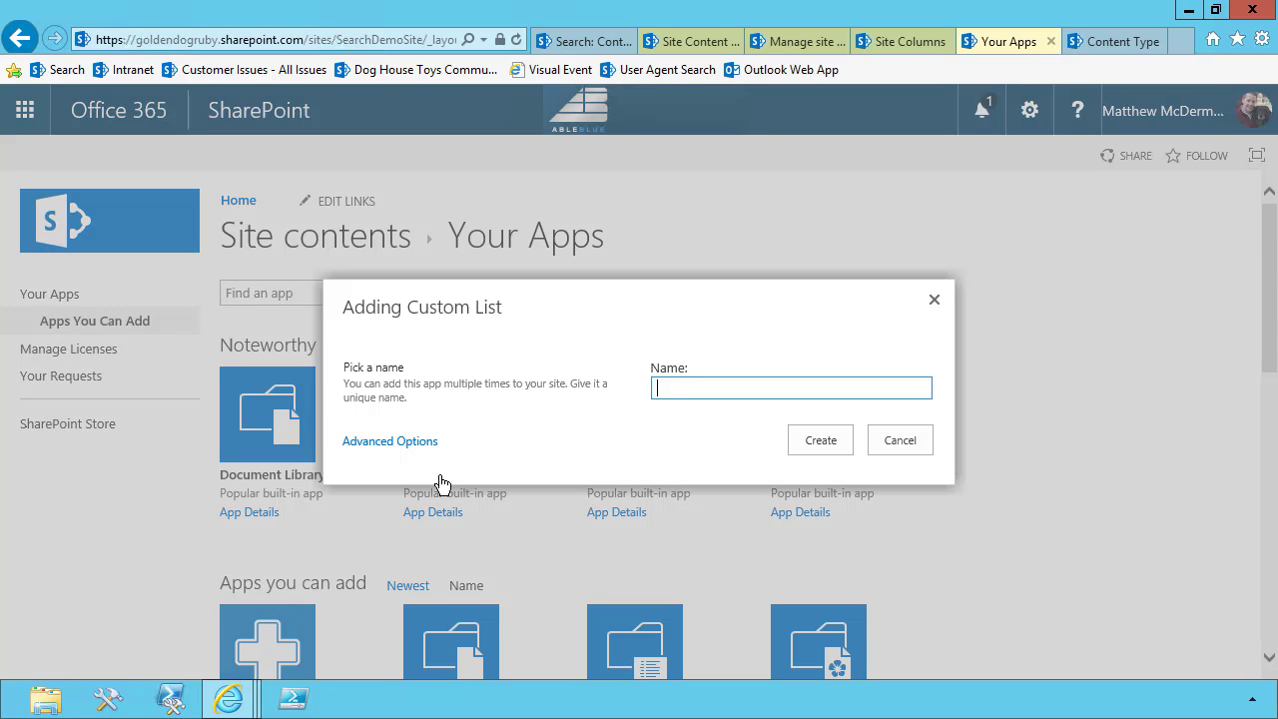
text(SiteInformation)
click(818, 444)
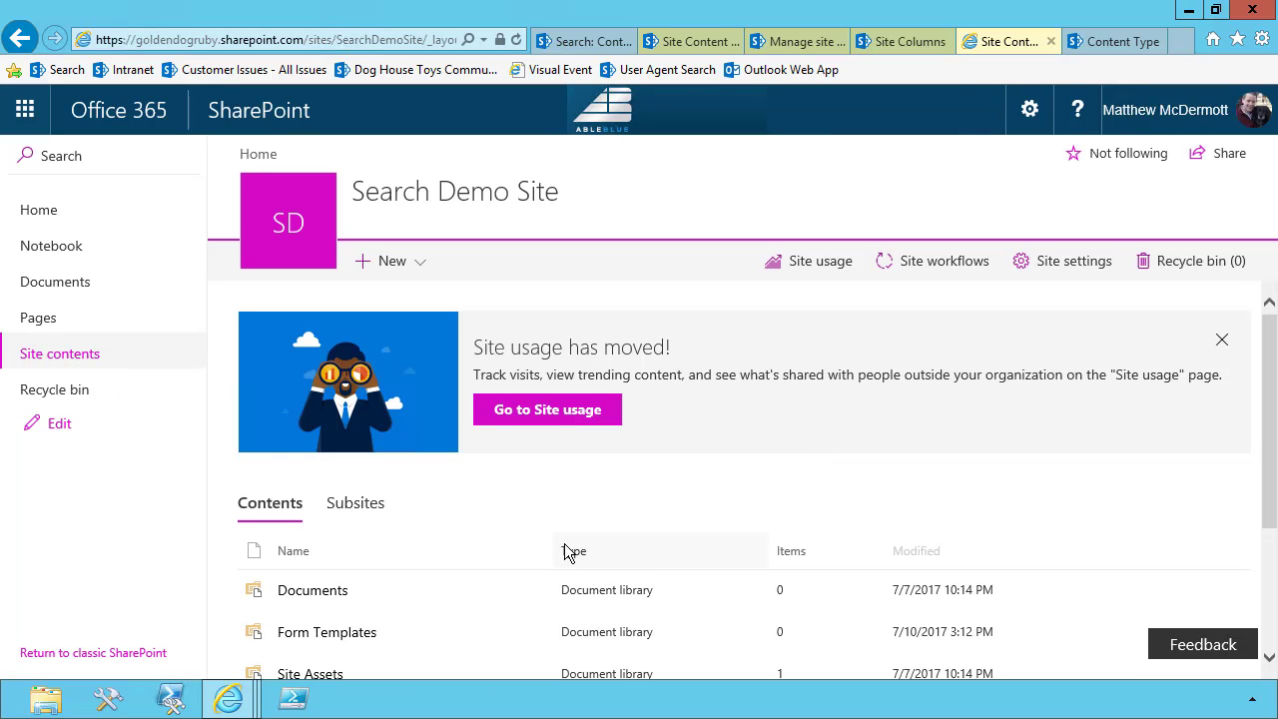
Step: Open the settings of the SiteInformation list and review its general settings and columns
scroll(565, 553, down, 2)
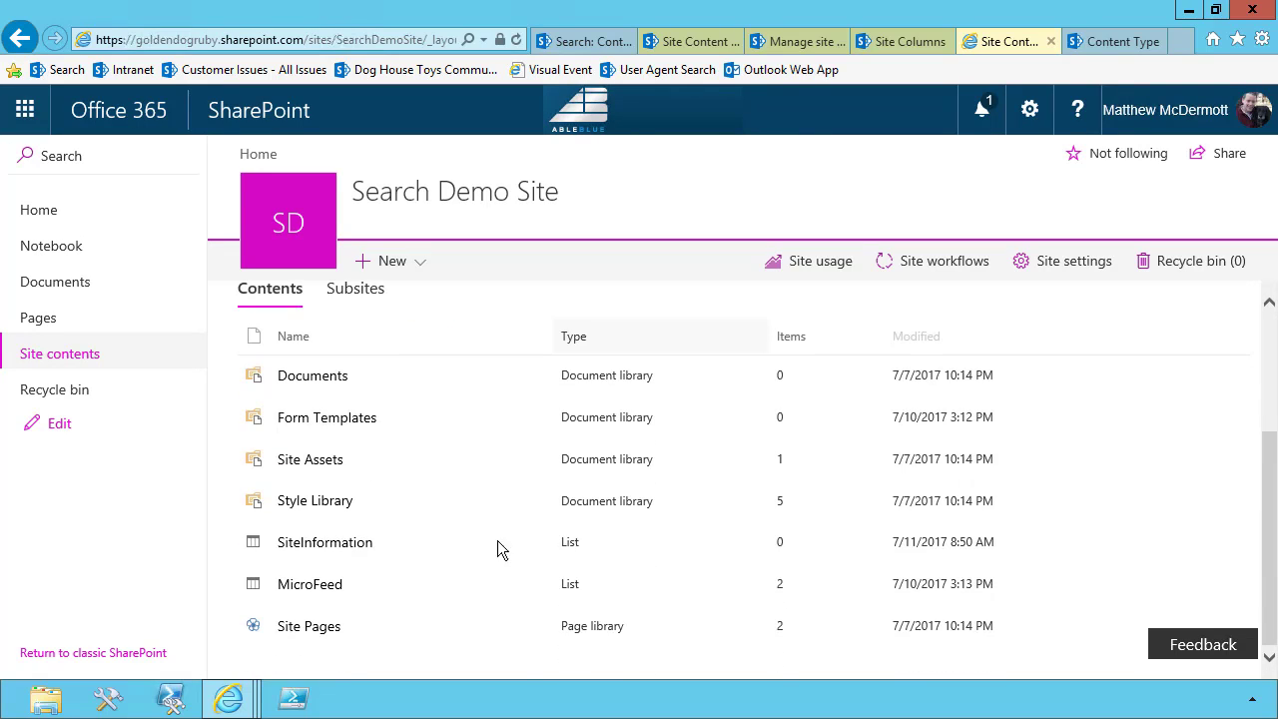
click(511, 548)
click(517, 581)
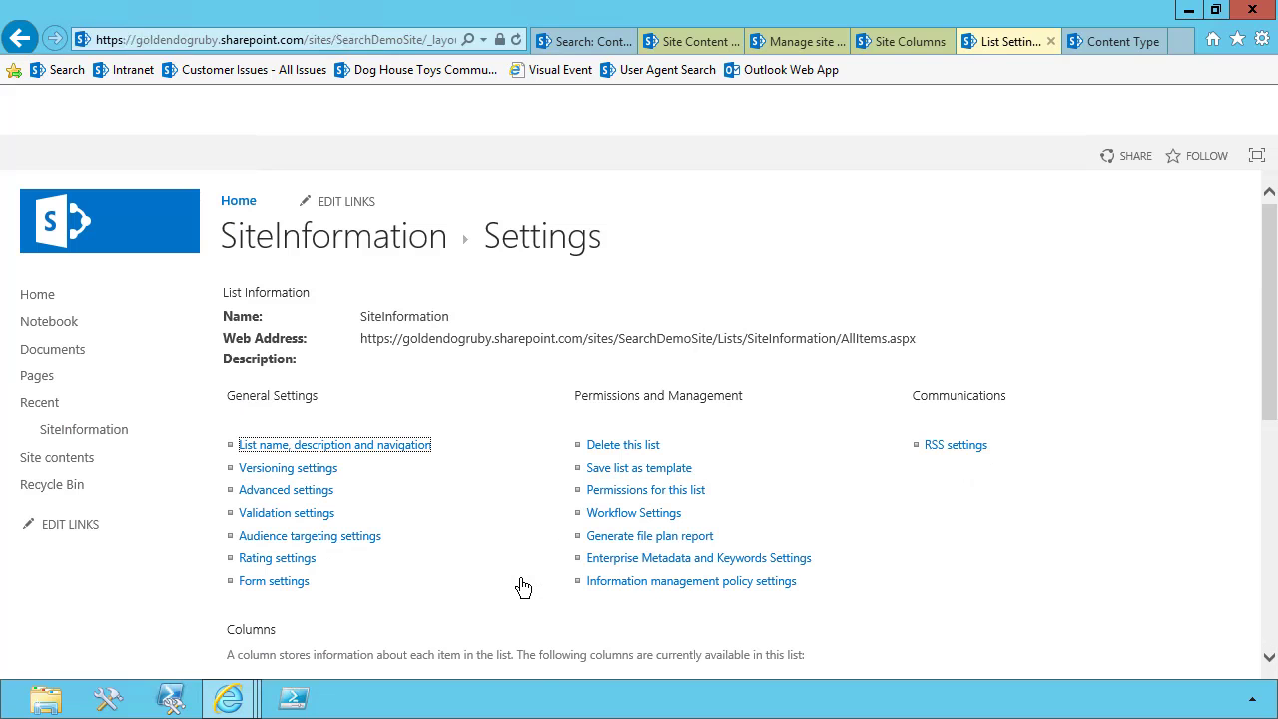
scroll(508, 563, down, 3)
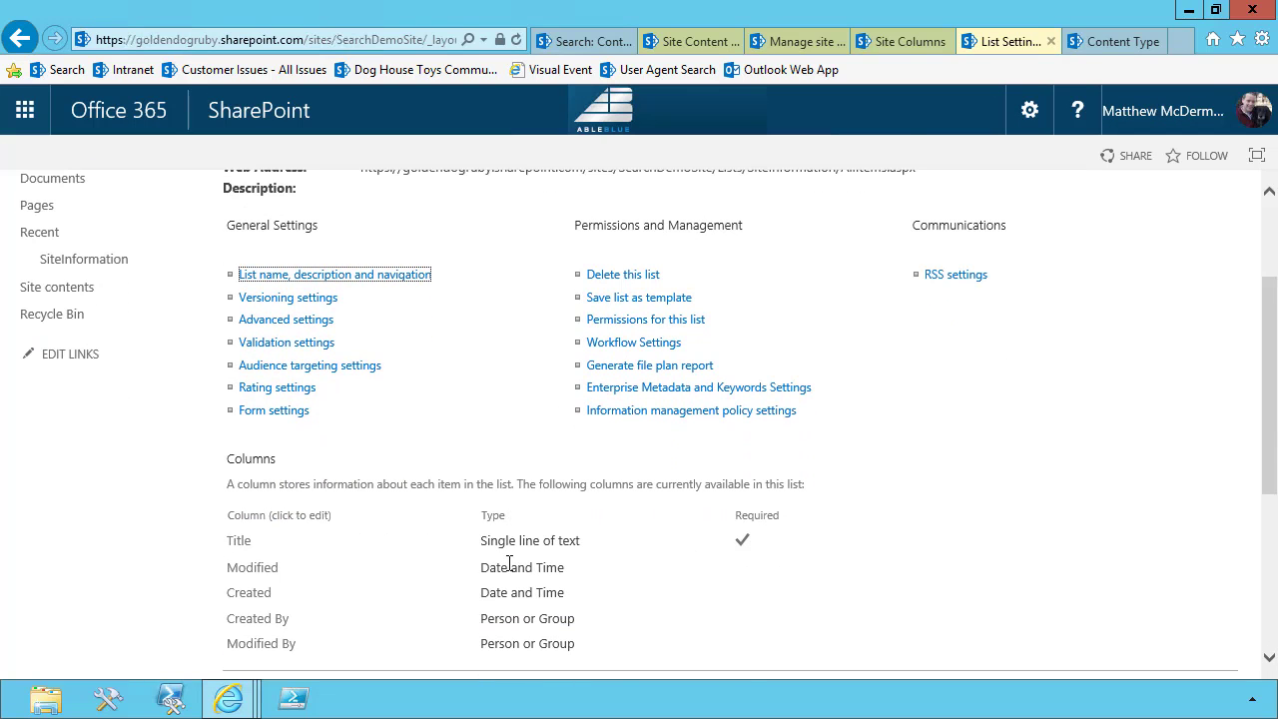
scroll(419, 504, up, 1)
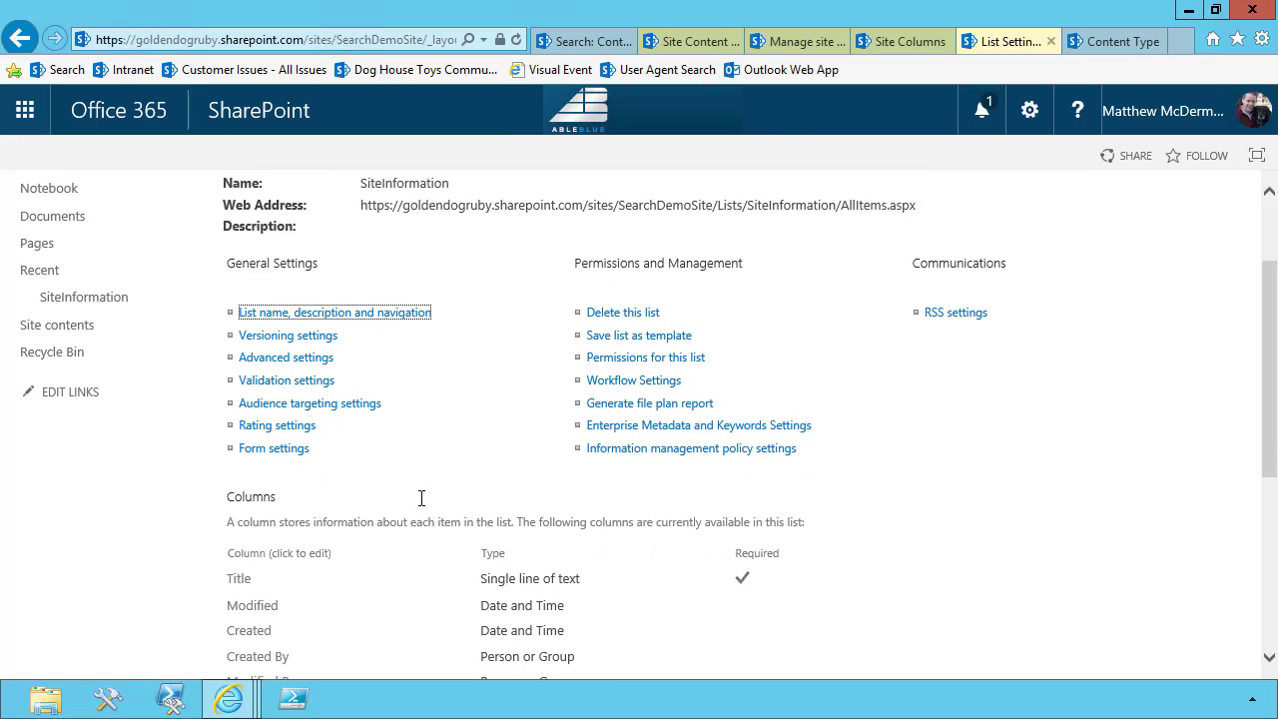
scroll(422, 499, down, 3)
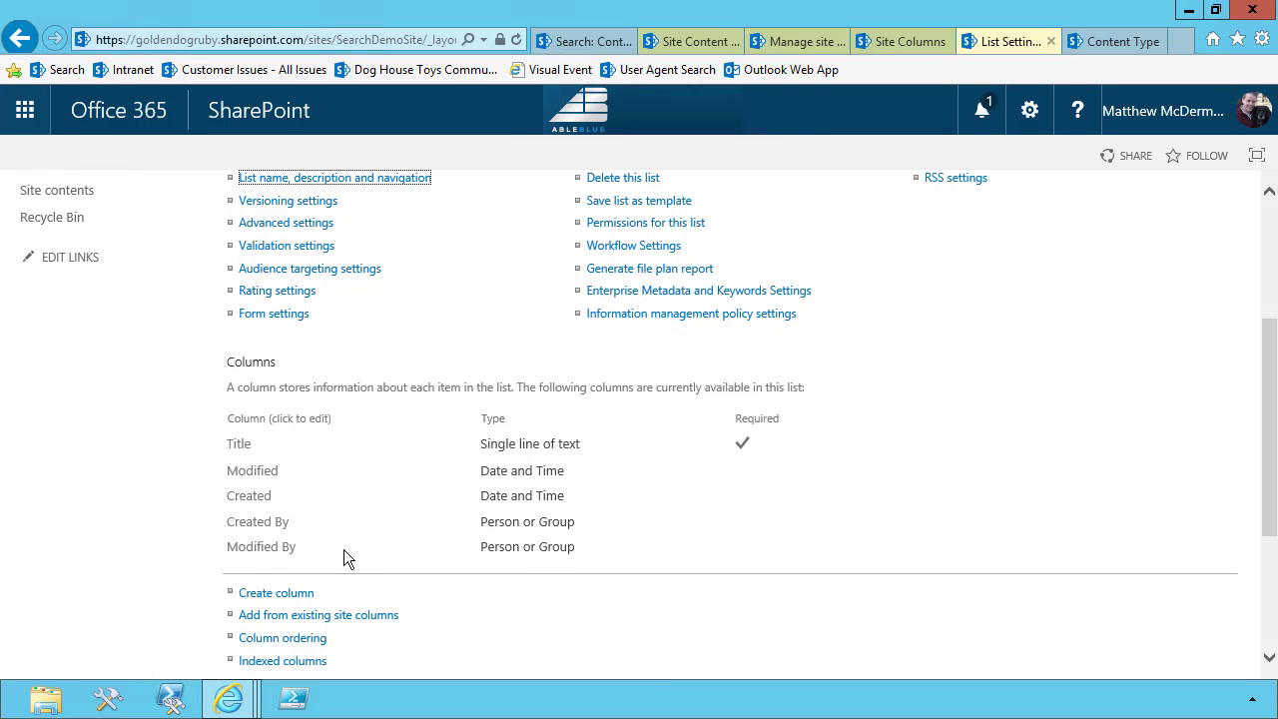
scroll(344, 555, up, 3)
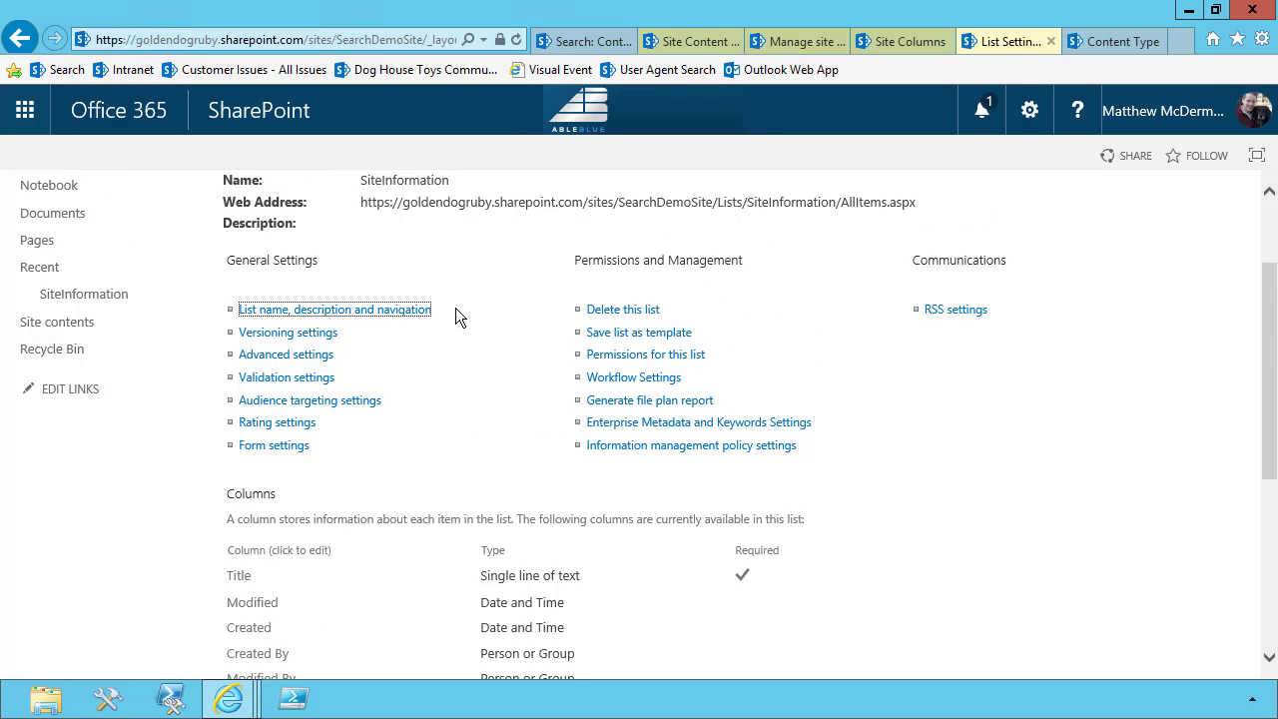
Step: Allow management of content types in the SiteInformation list's advanced settings
click(285, 356)
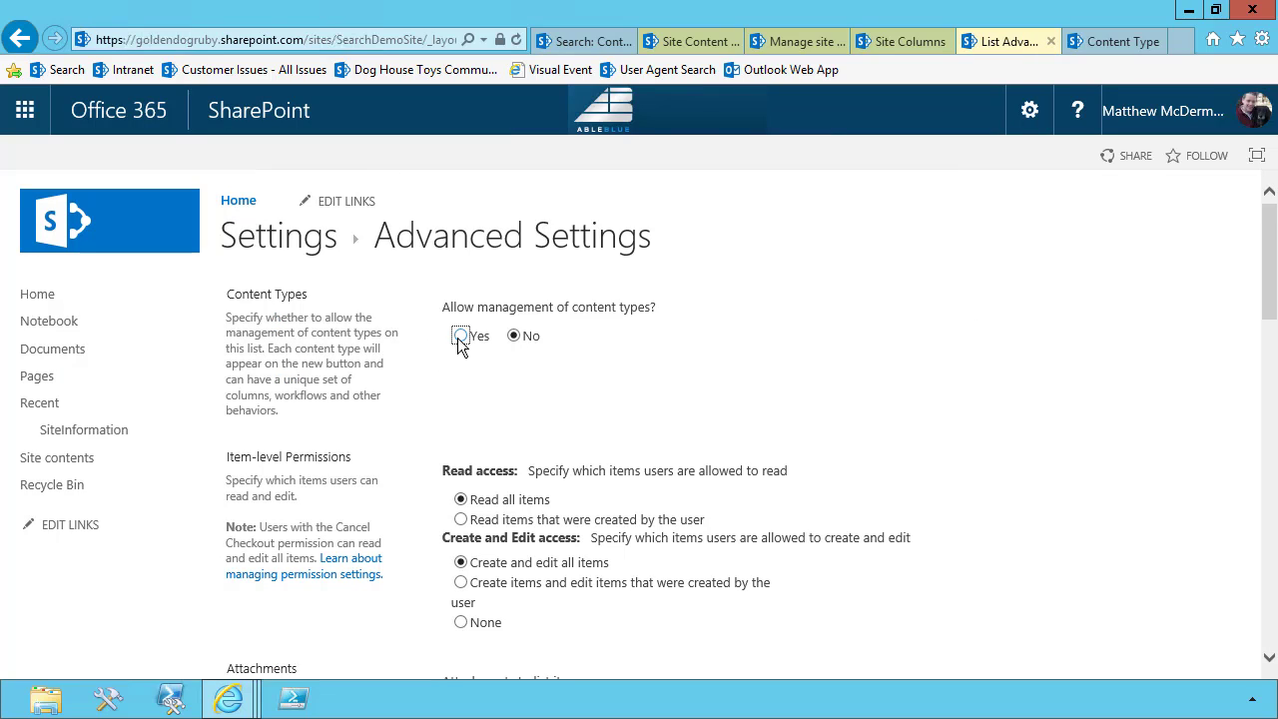
click(459, 336)
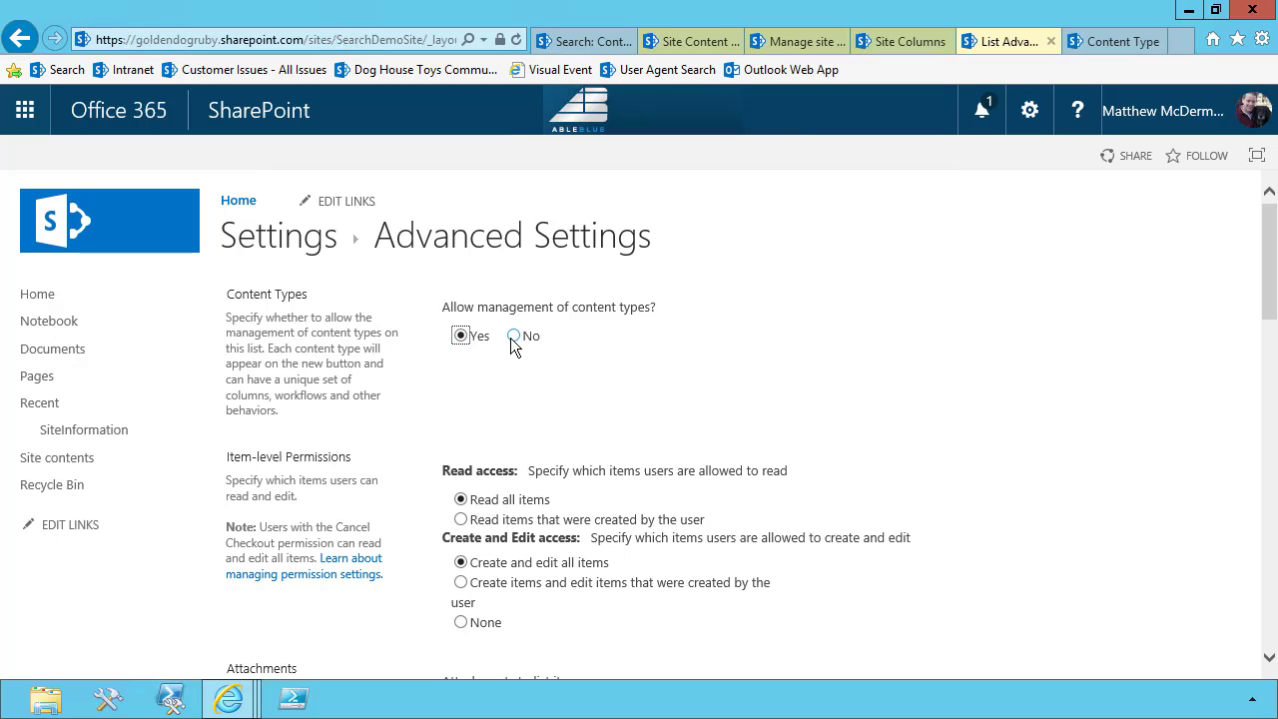
scroll(510, 338, down, 9)
scroll(539, 385, down, 5)
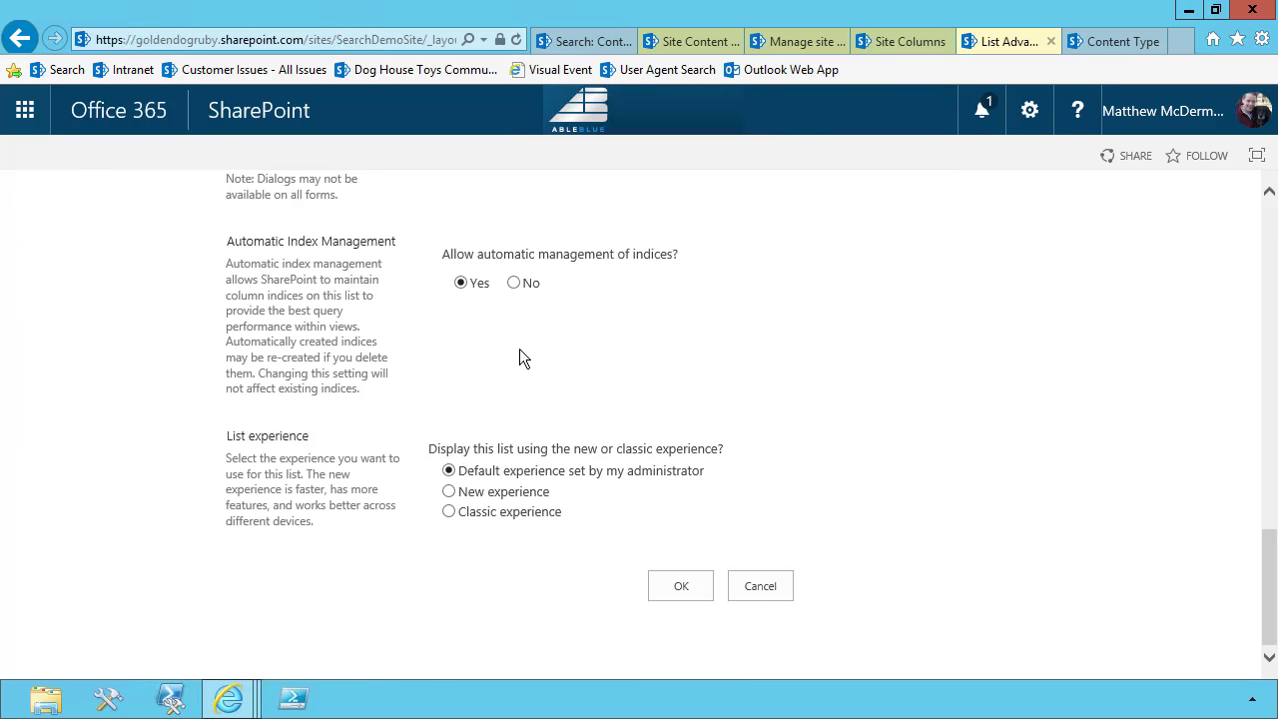
click(684, 591)
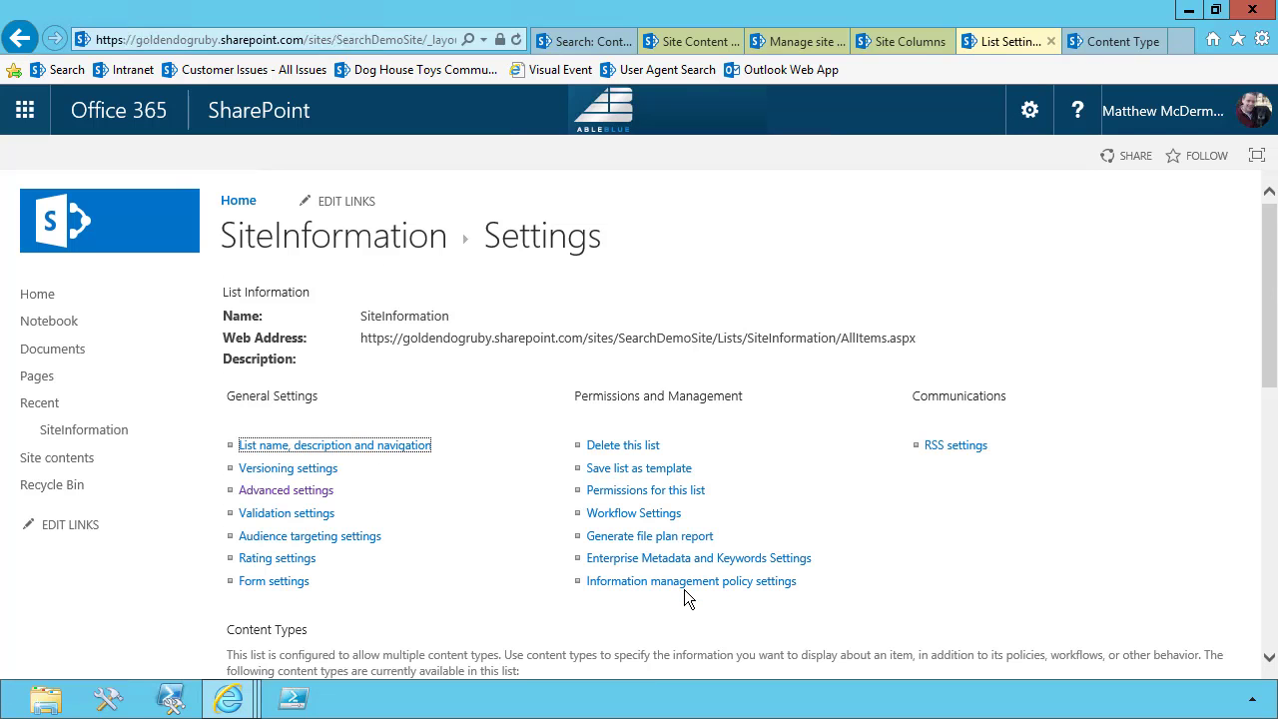
Step: Open the SiteInformation list from its settings and return it to the classic SharePoint experience
scroll(684, 596, down, 3)
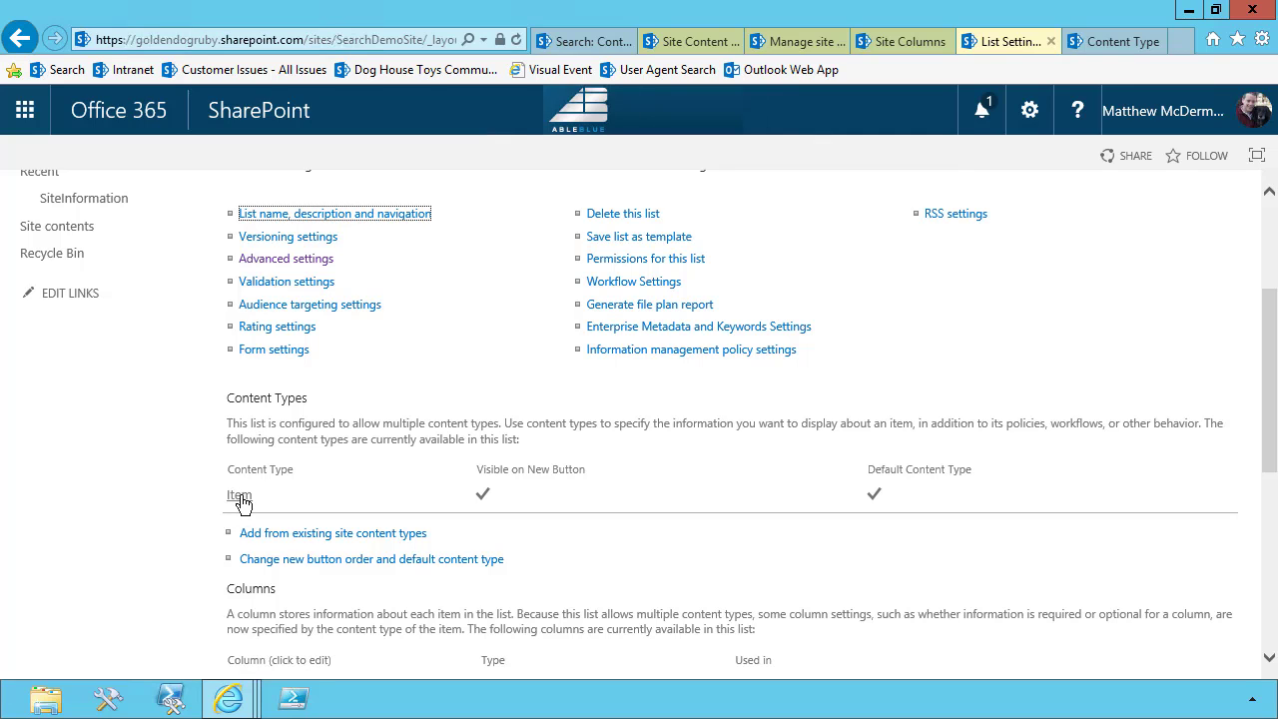
scroll(242, 502, up, 3)
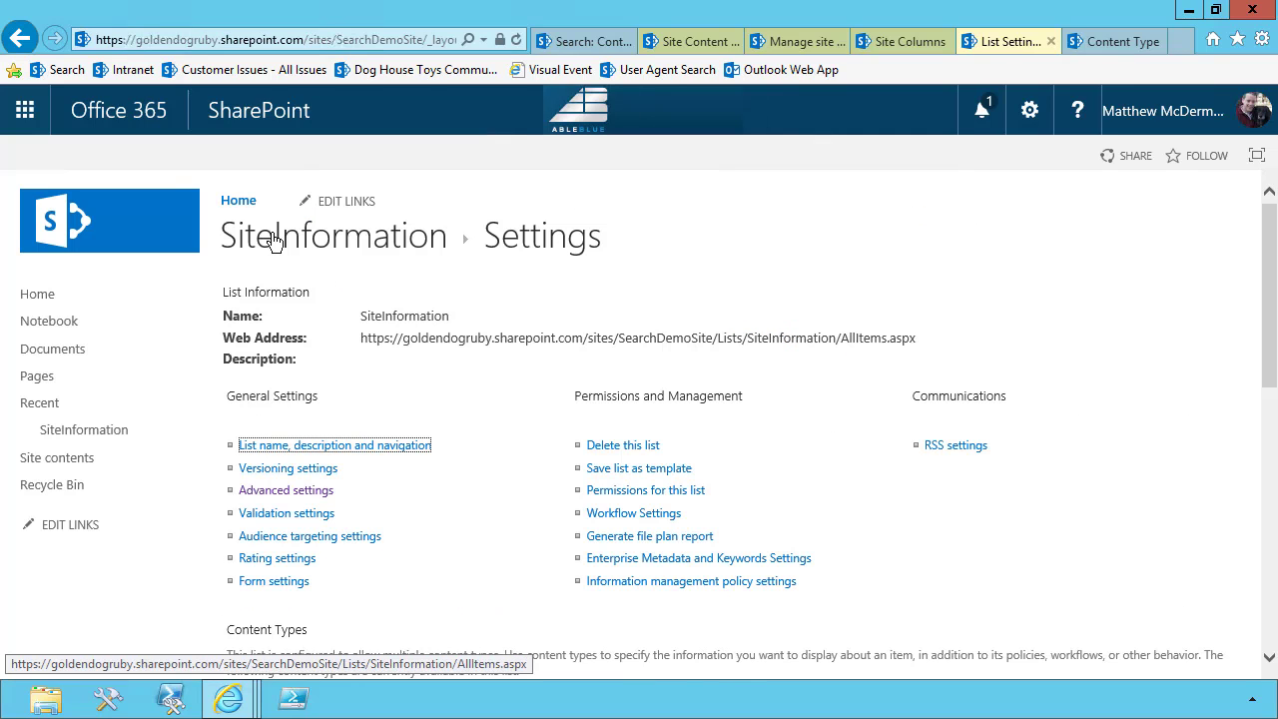
click(275, 242)
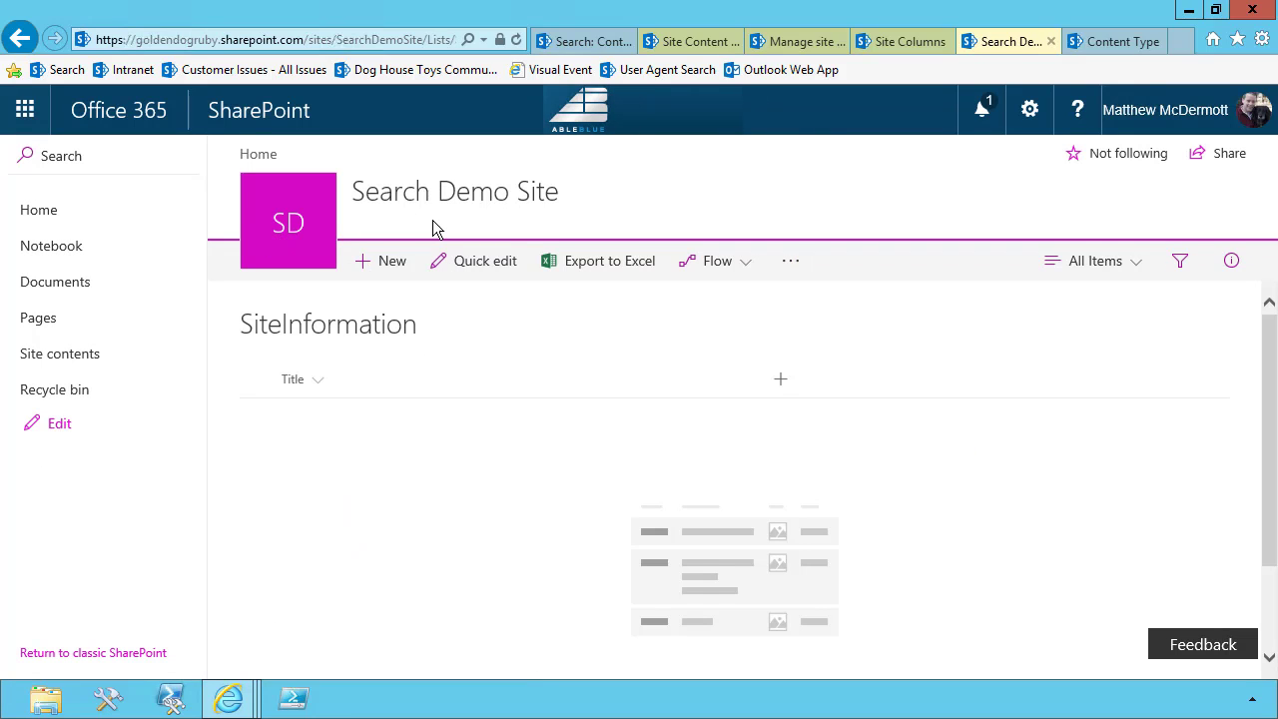
click(395, 263)
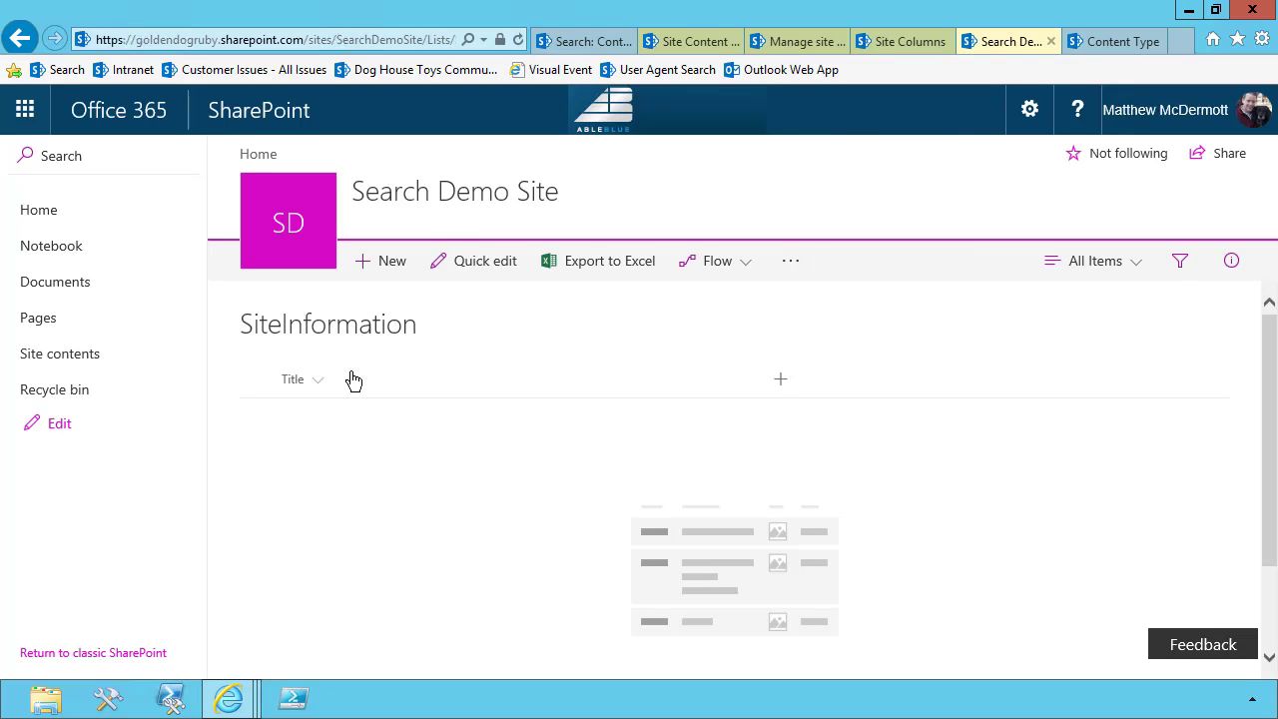
click(113, 662)
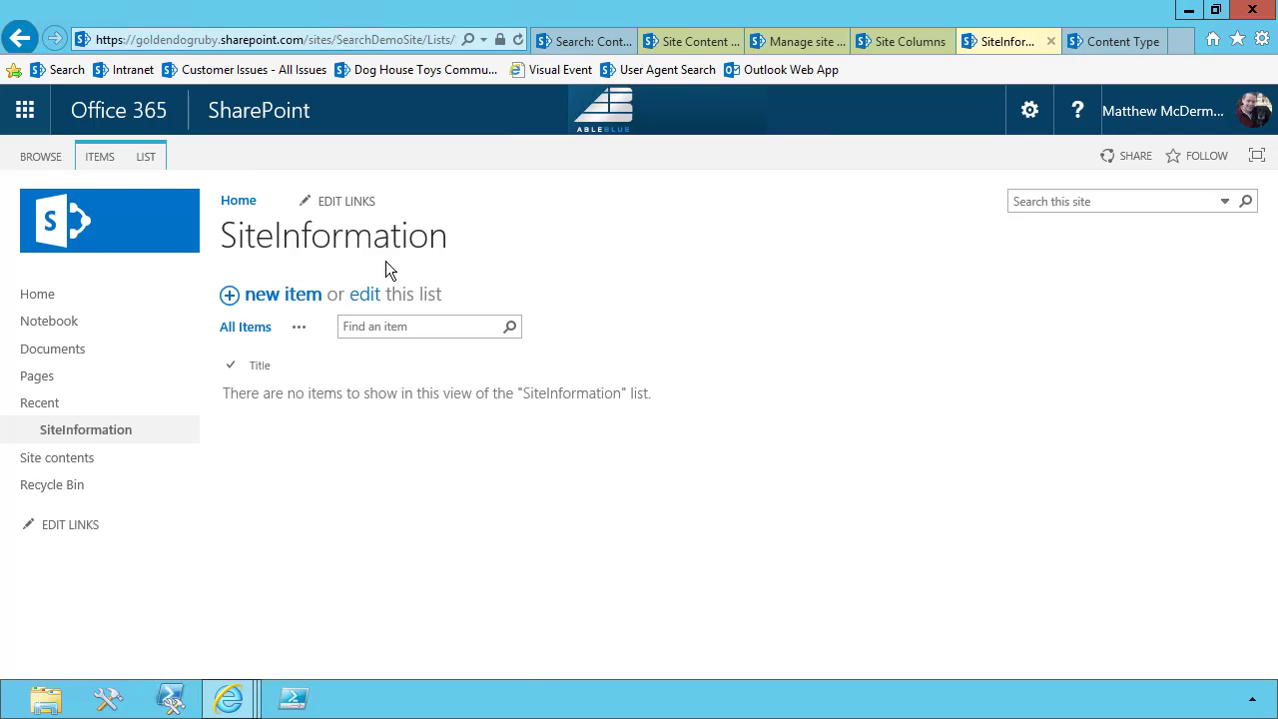
Step: Check which content types are offered for new items in the SiteInformation list
click(100, 157)
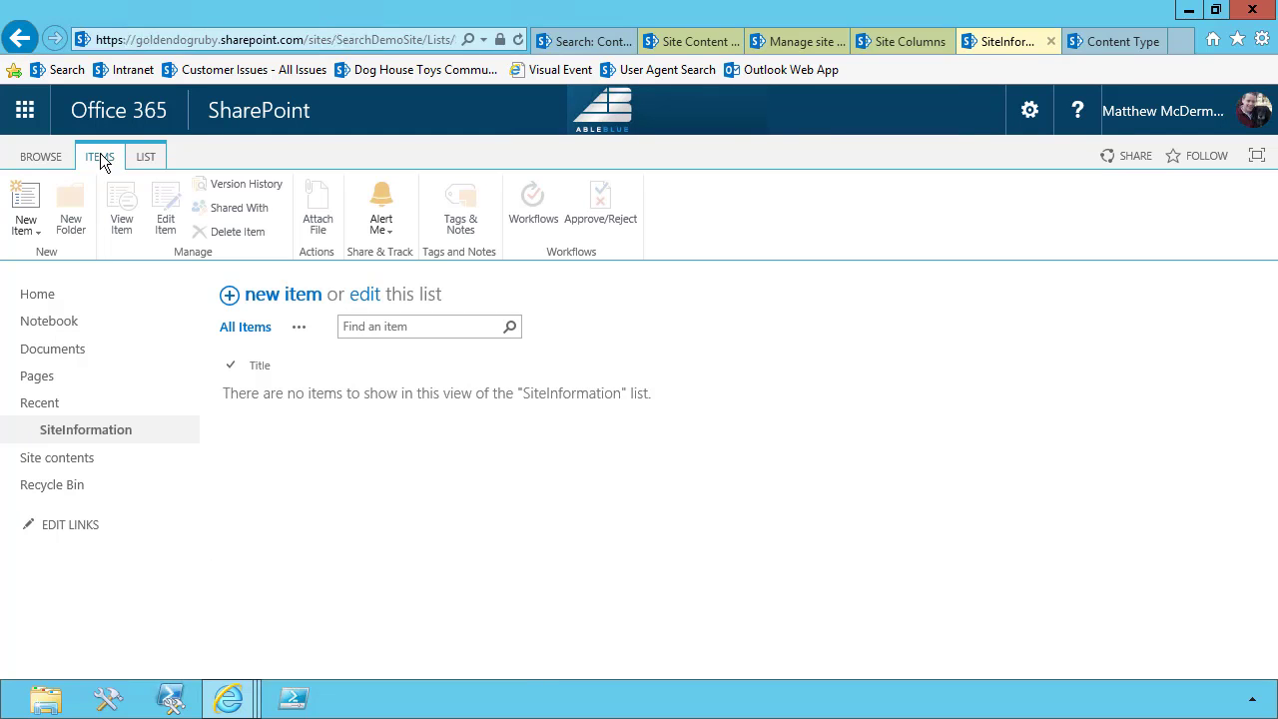
click(25, 224)
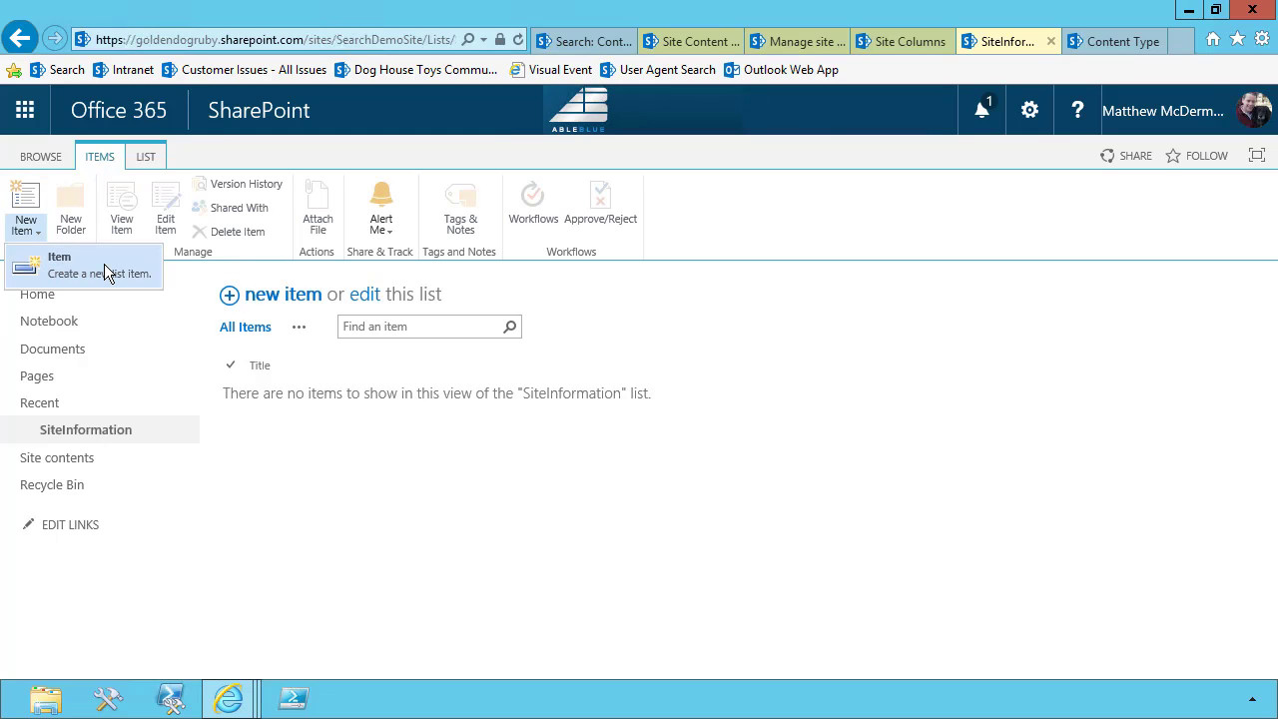
click(147, 160)
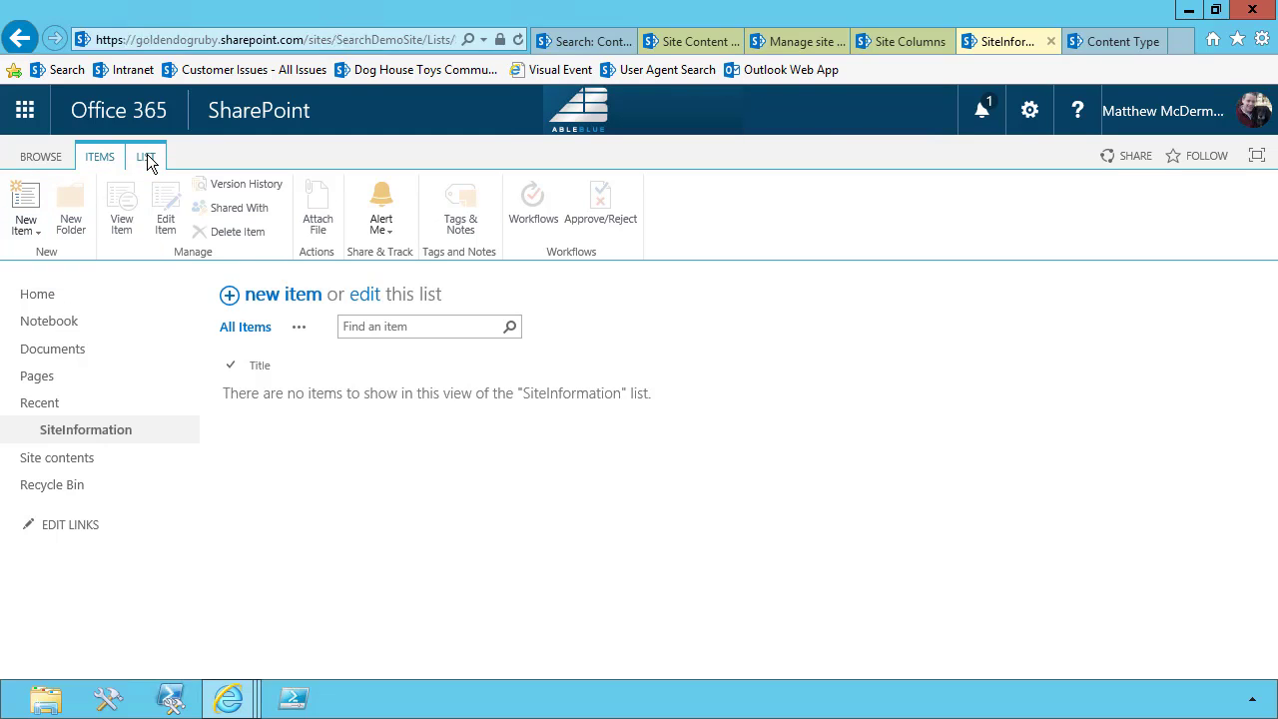
Step: Add the existing site content type SiteCatalogItem from the Enterprise Content Types group to the SiteInformation list
click(147, 159)
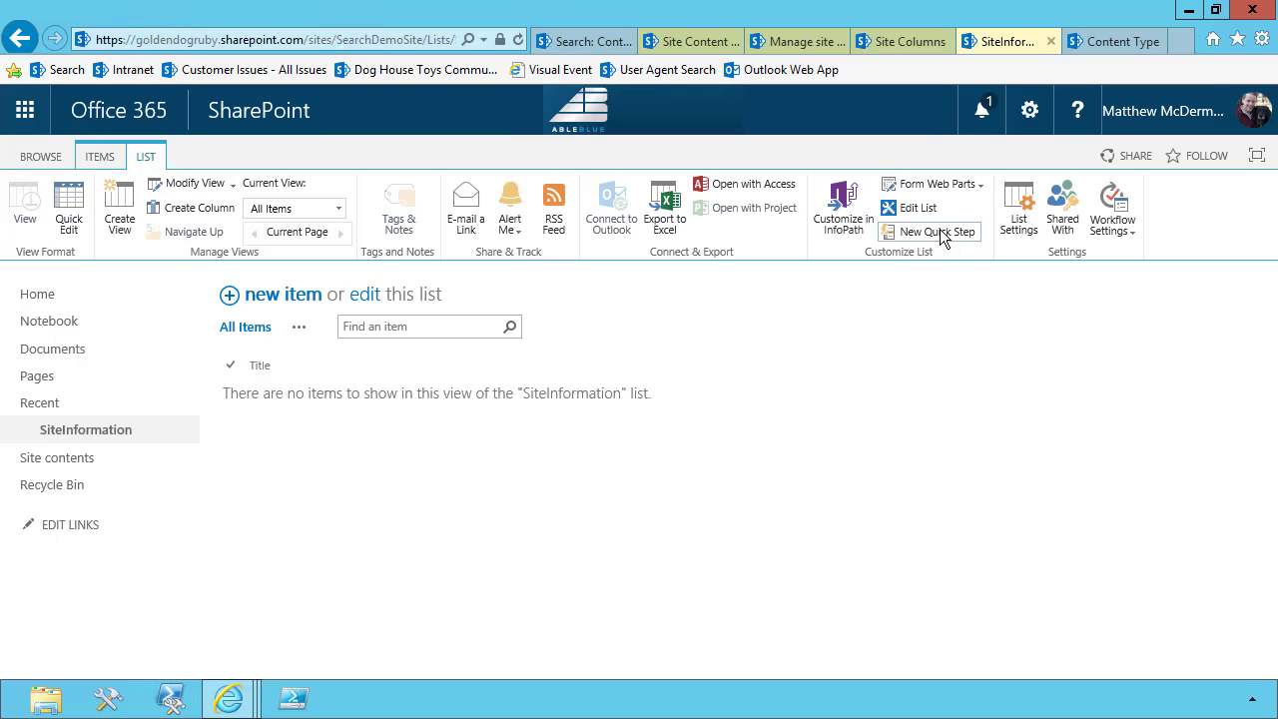
click(1010, 236)
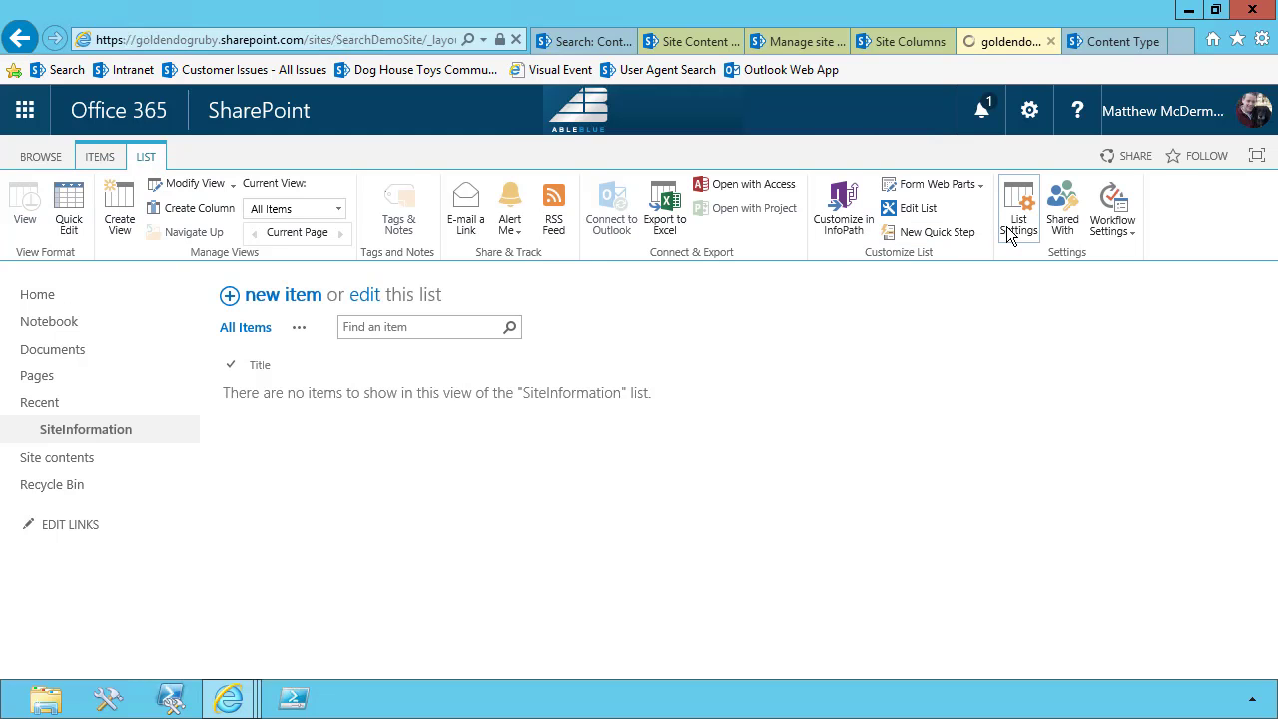
scroll(560, 499, down, 3)
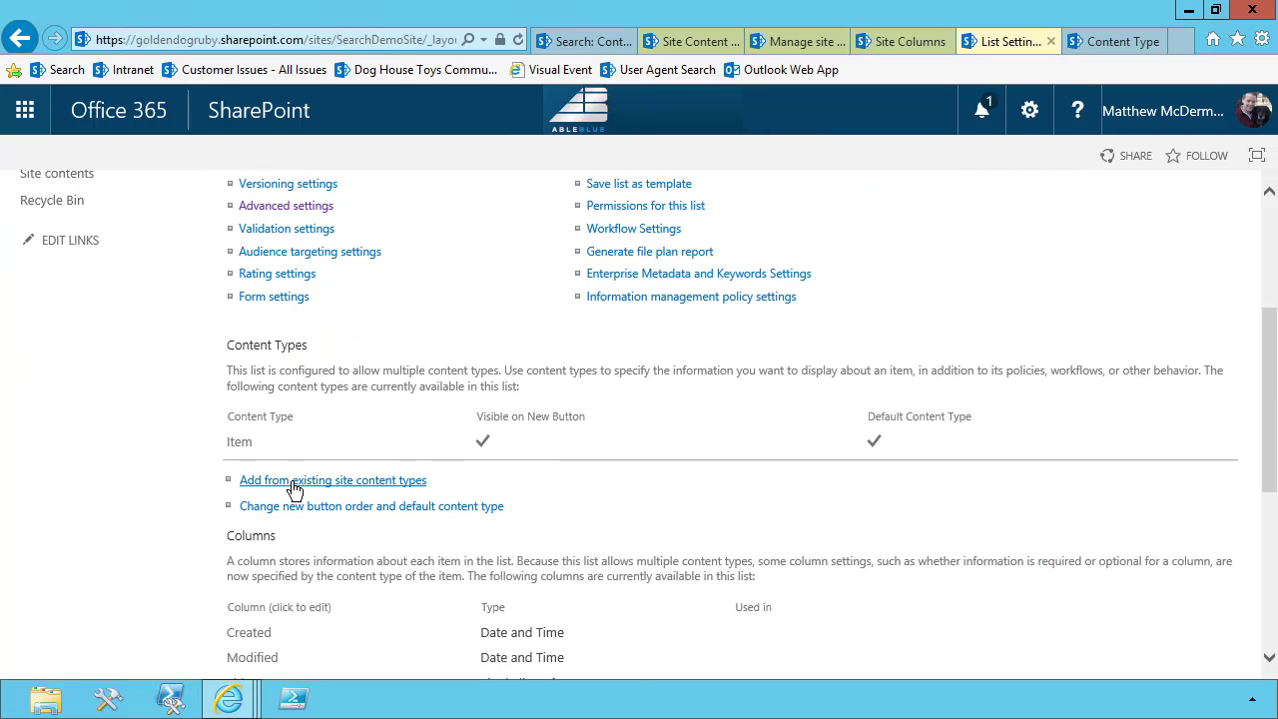
click(293, 484)
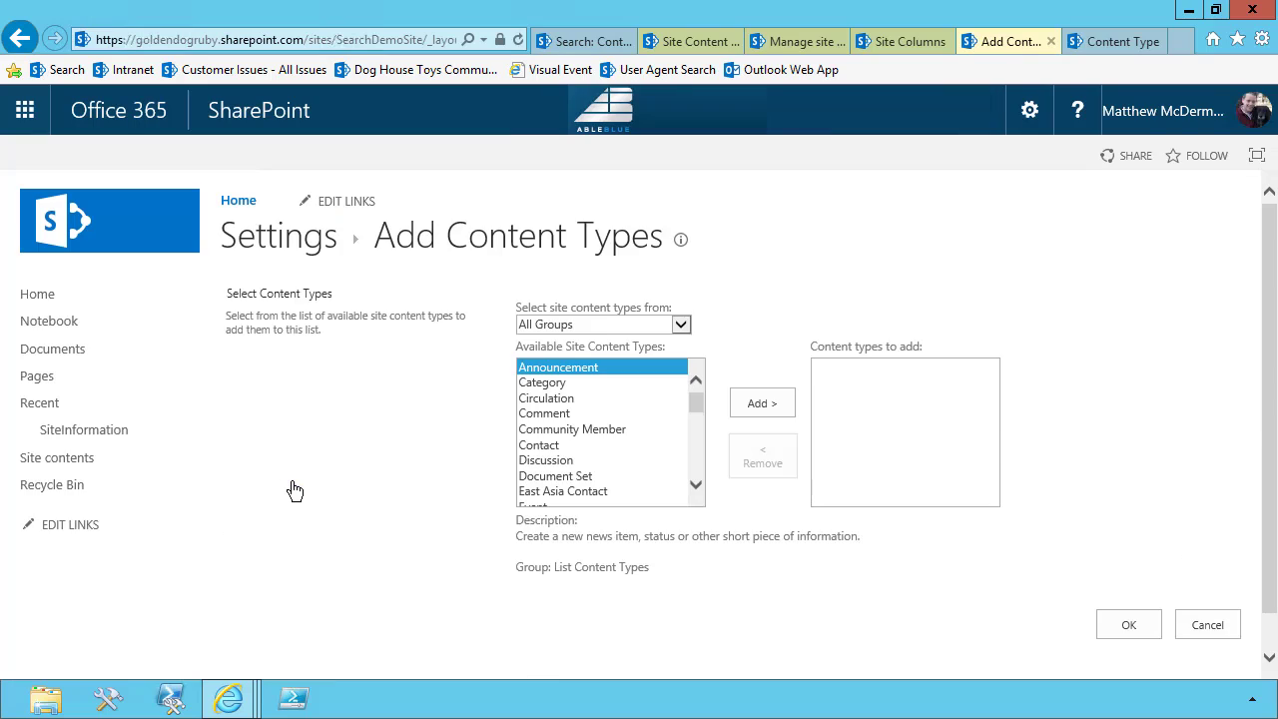
click(565, 323)
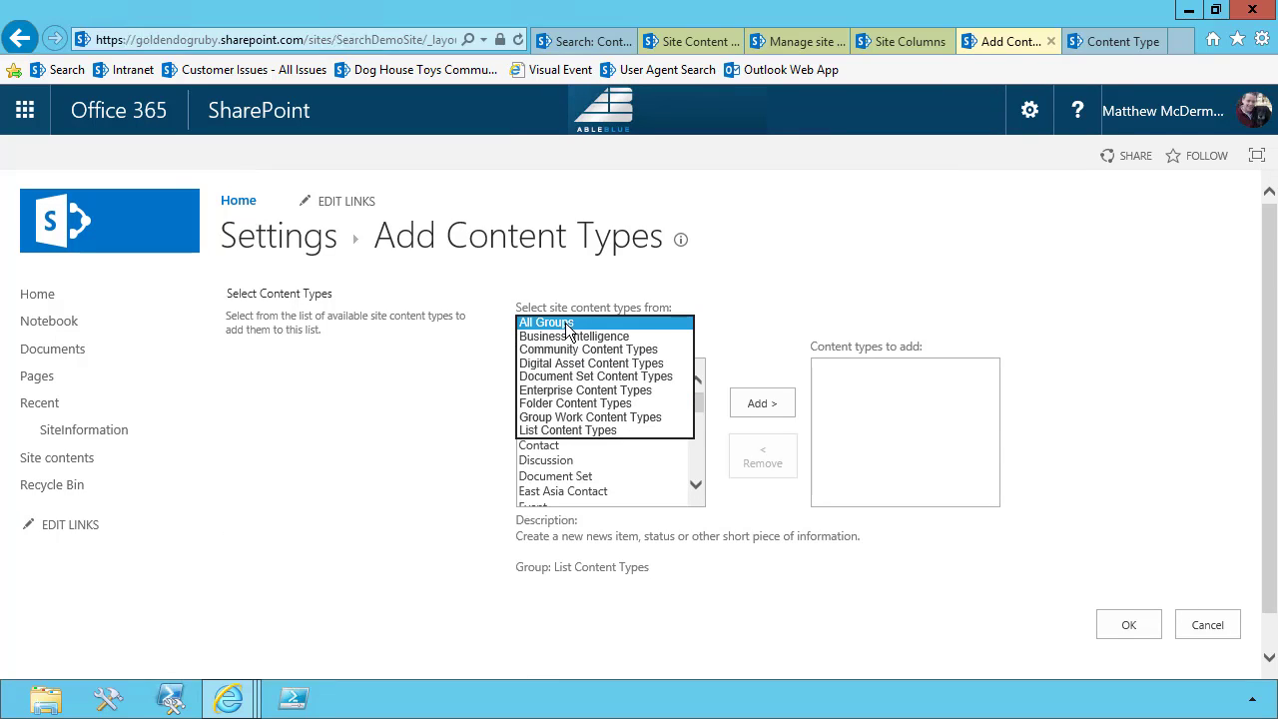
click(553, 389)
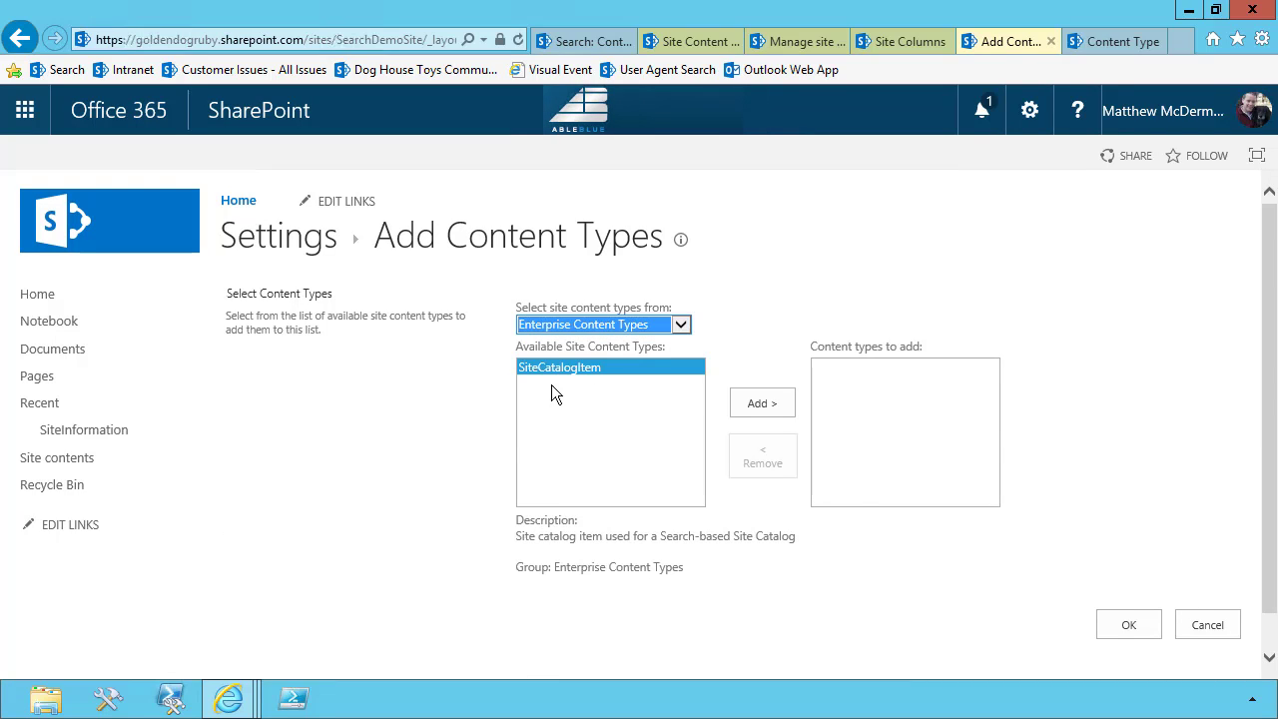
click(759, 405)
click(1128, 626)
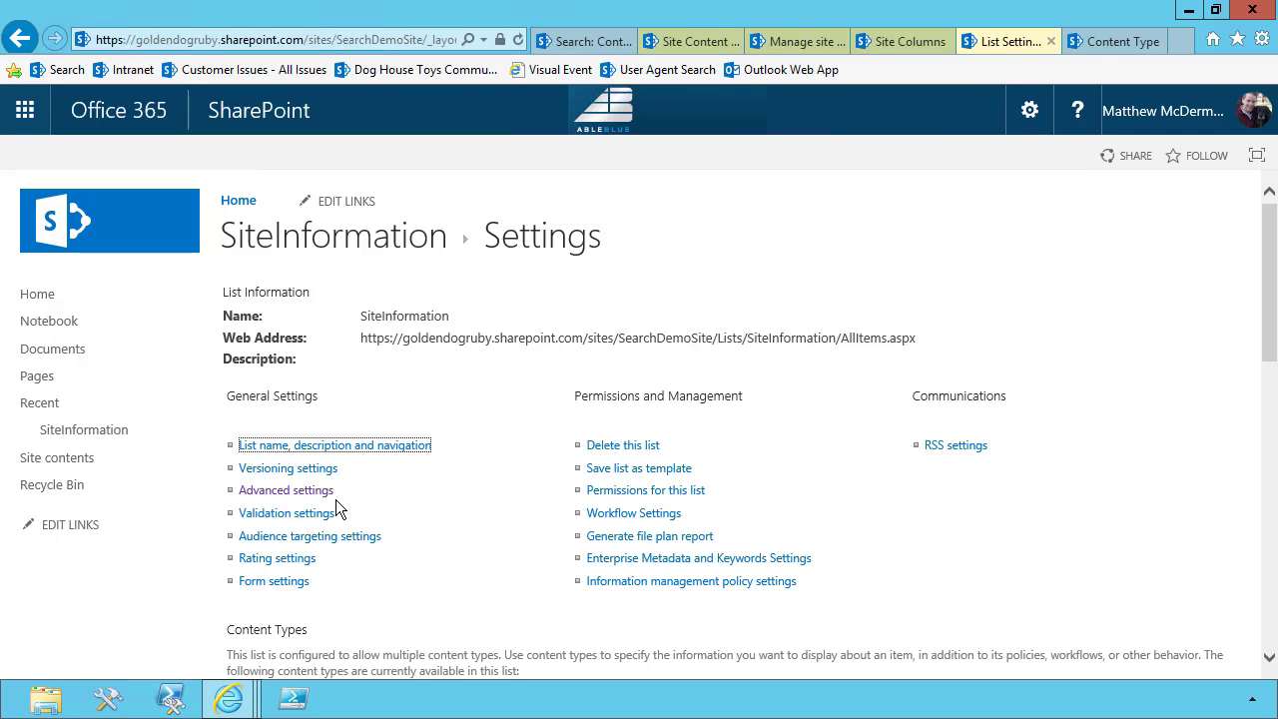
Step: Check which content types are attached to the SiteInformation list and offered when adding a new item
scroll(335, 509, down, 3)
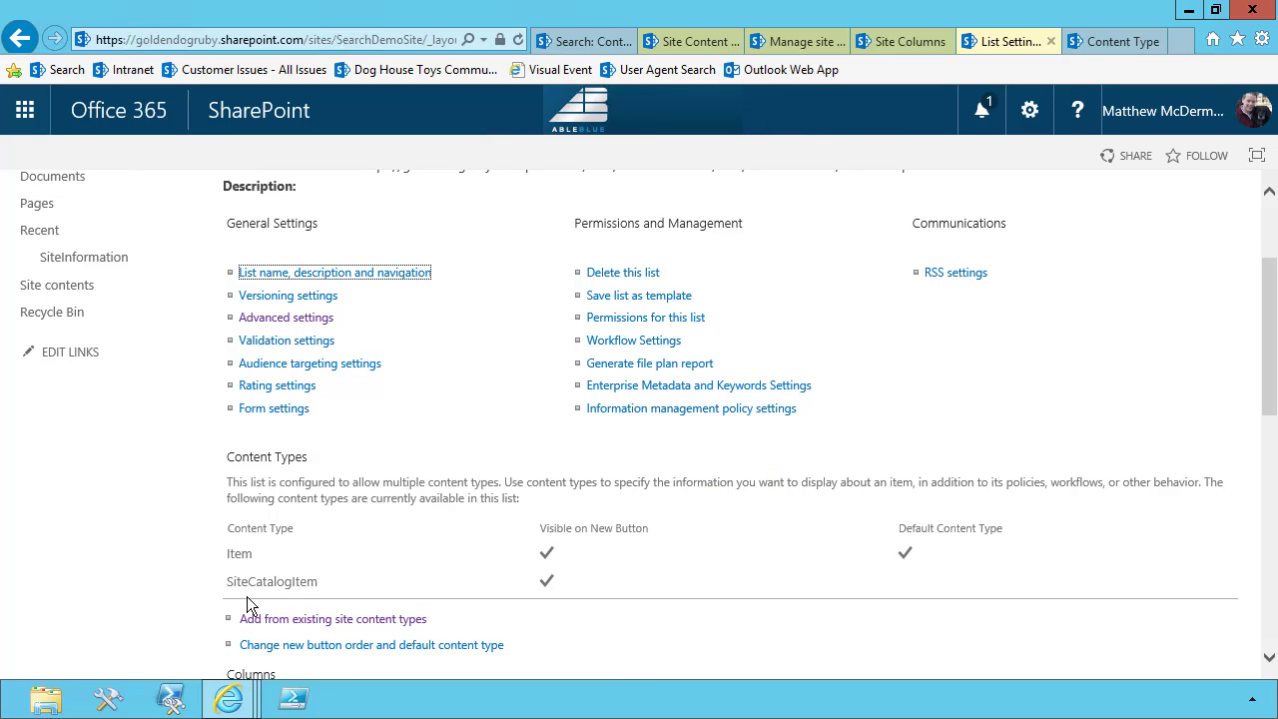
scroll(348, 559, up, 3)
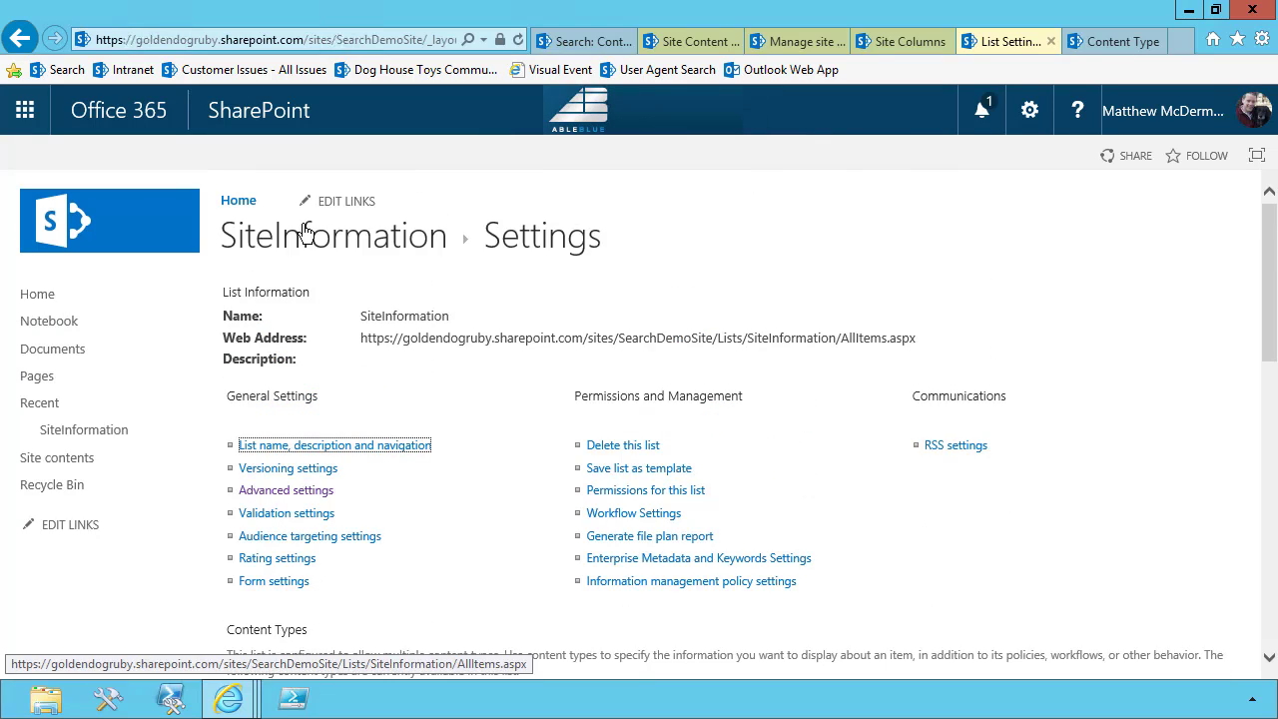
click(306, 240)
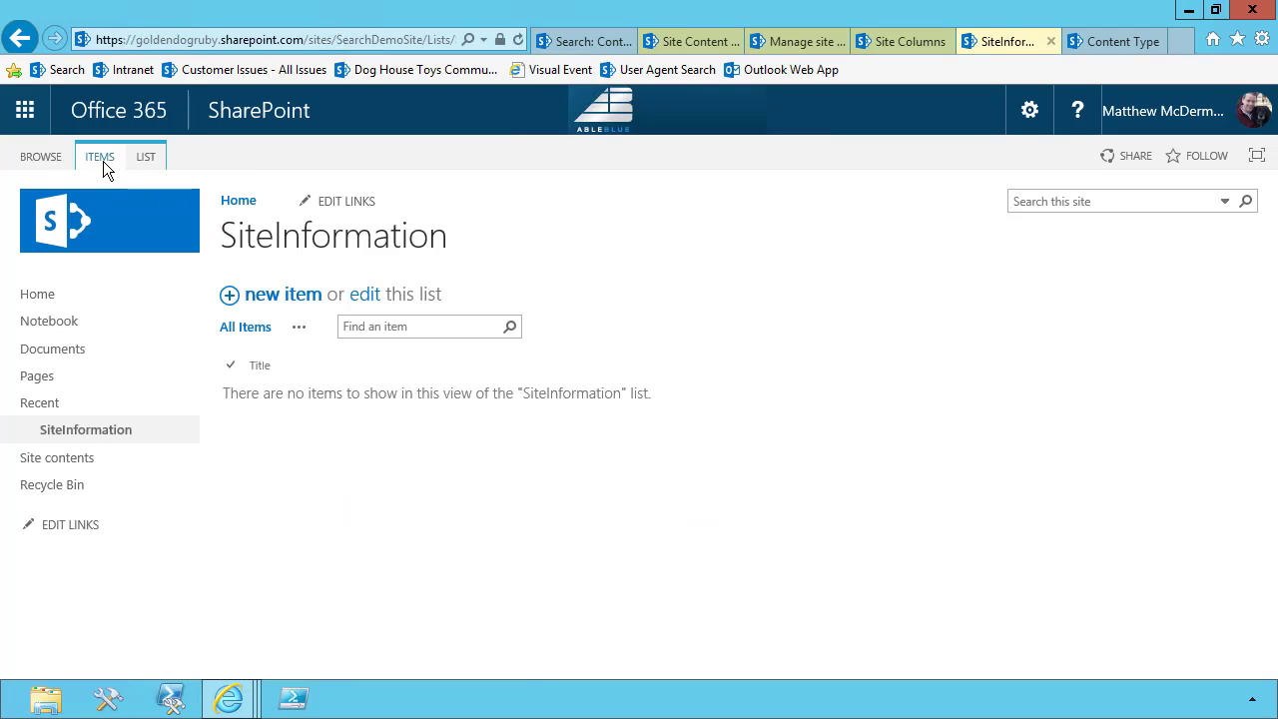
click(103, 161)
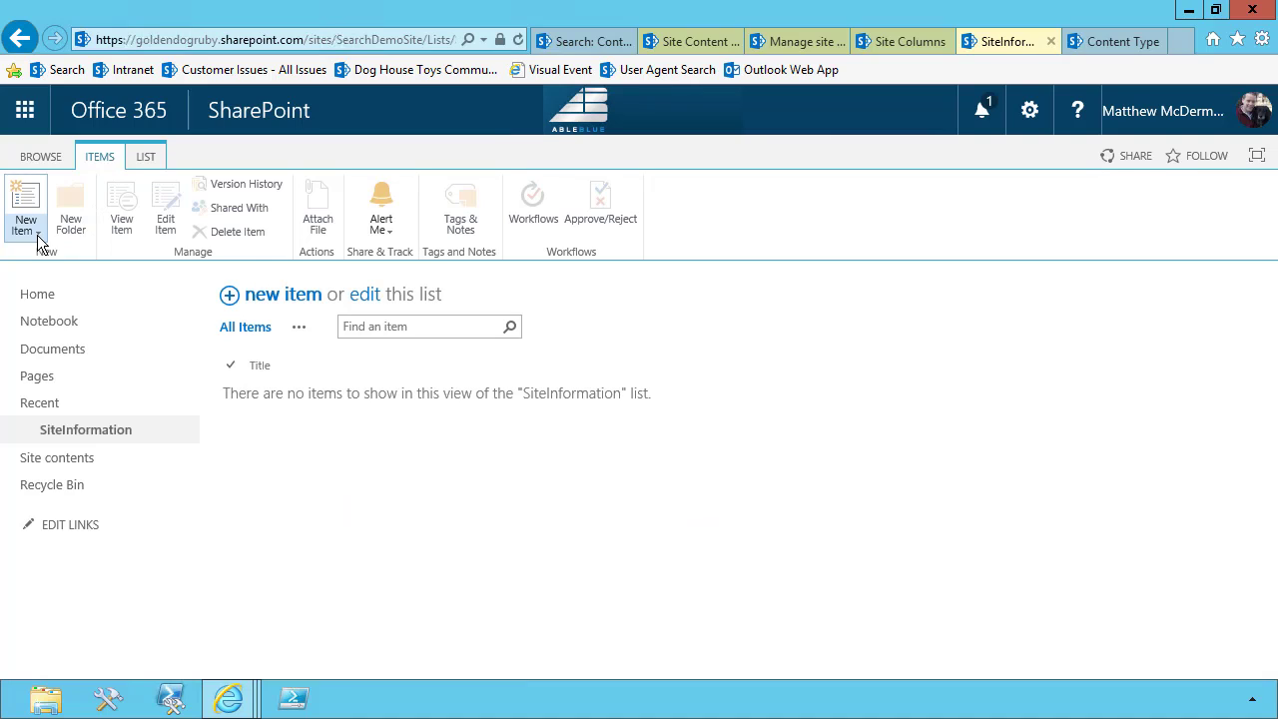
click(37, 235)
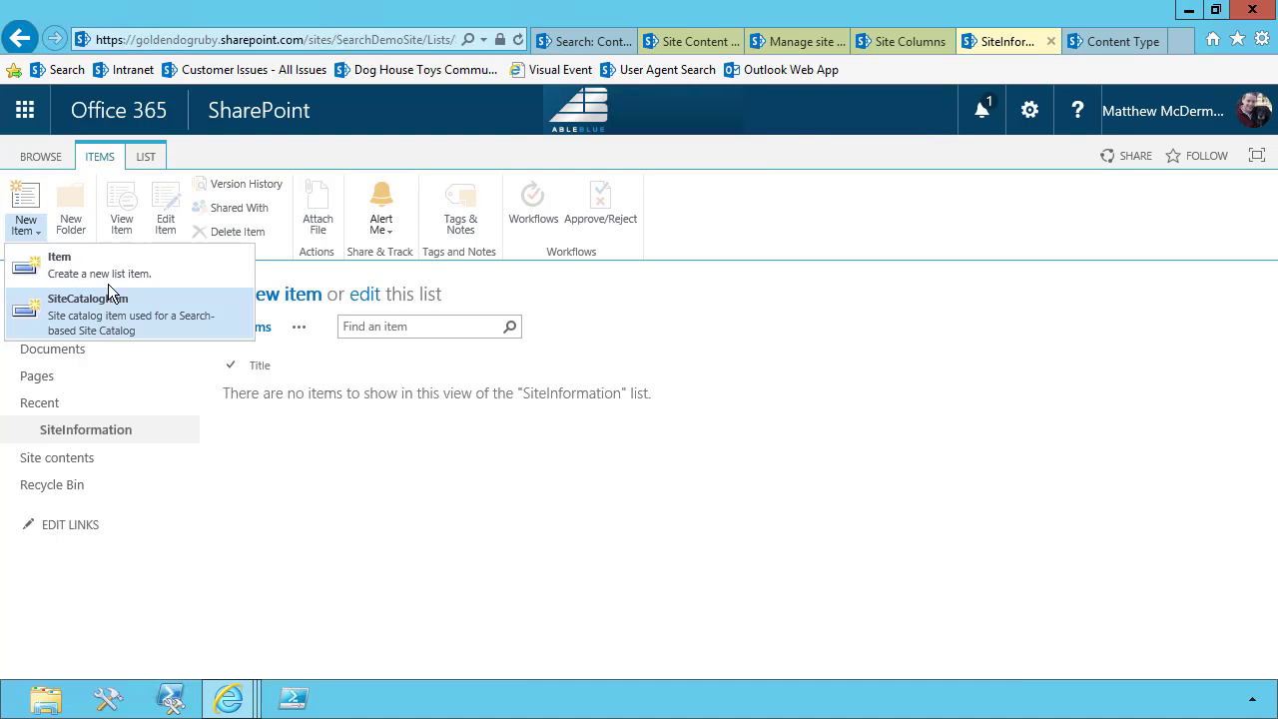
Step: Delete the default Item content type from the SiteInformation list through its list settings
click(147, 159)
click(147, 159)
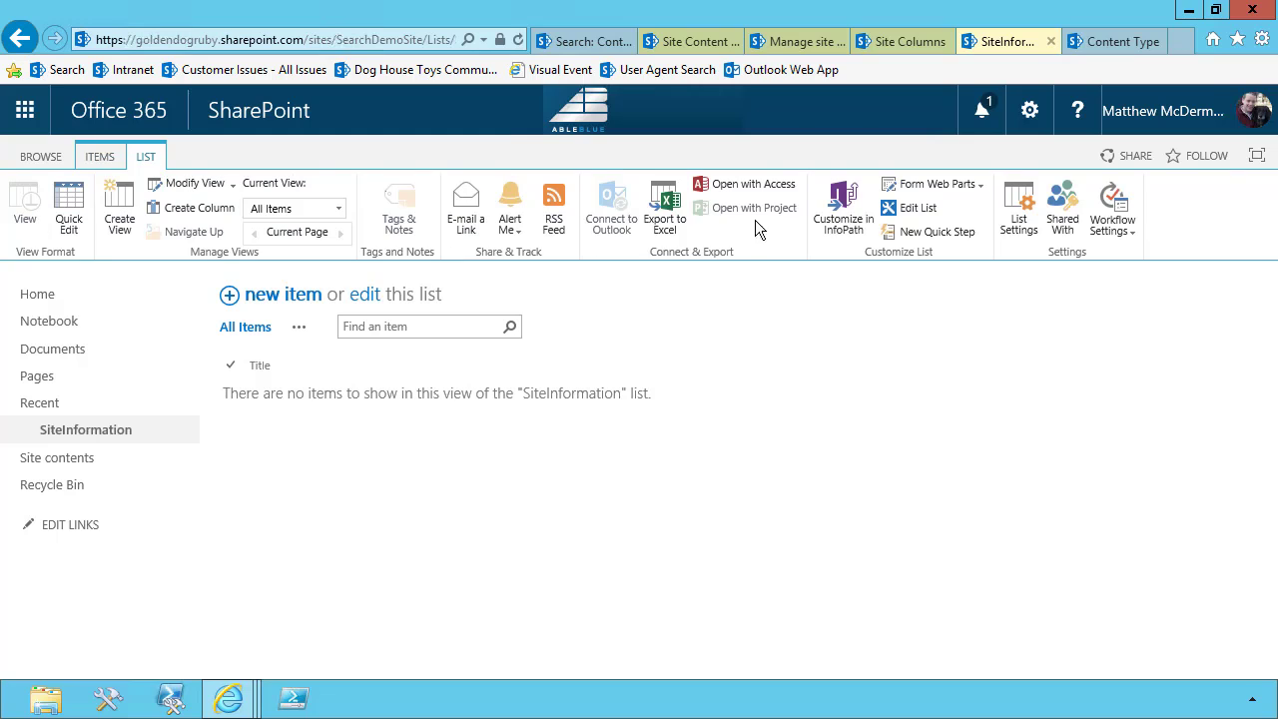
click(1018, 226)
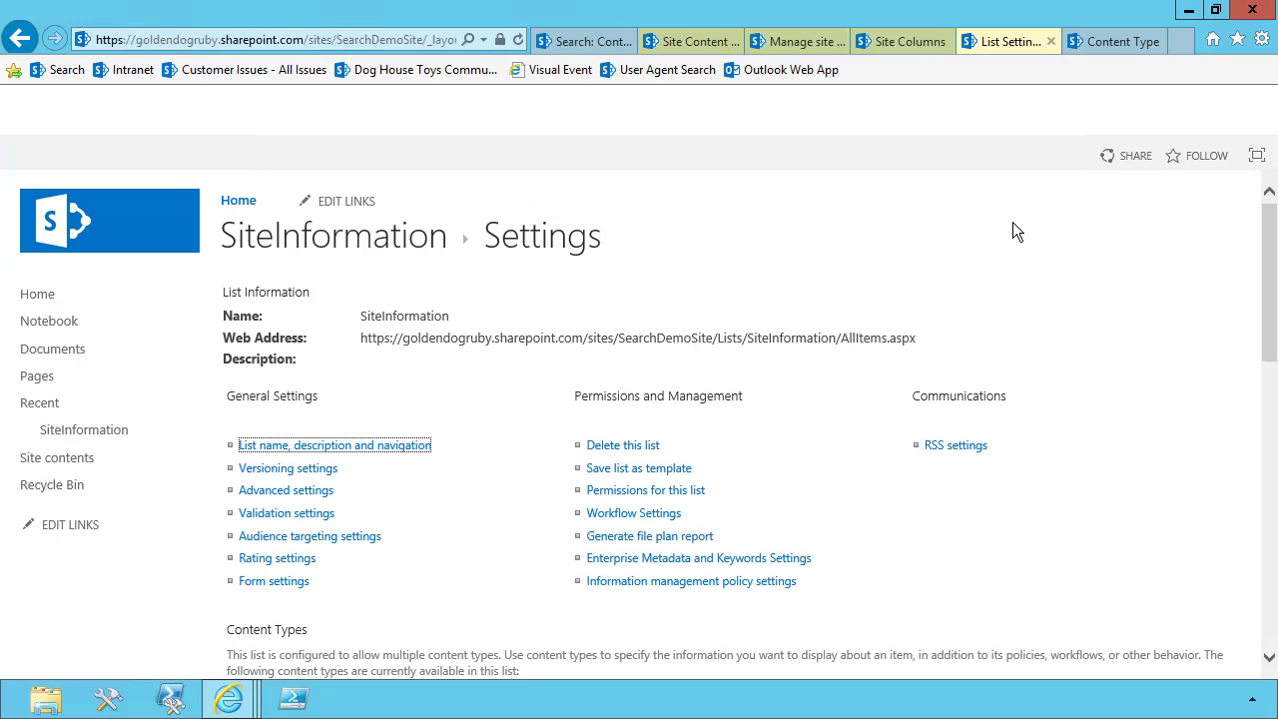
scroll(828, 454, down, 3)
scroll(824, 471, down, 1)
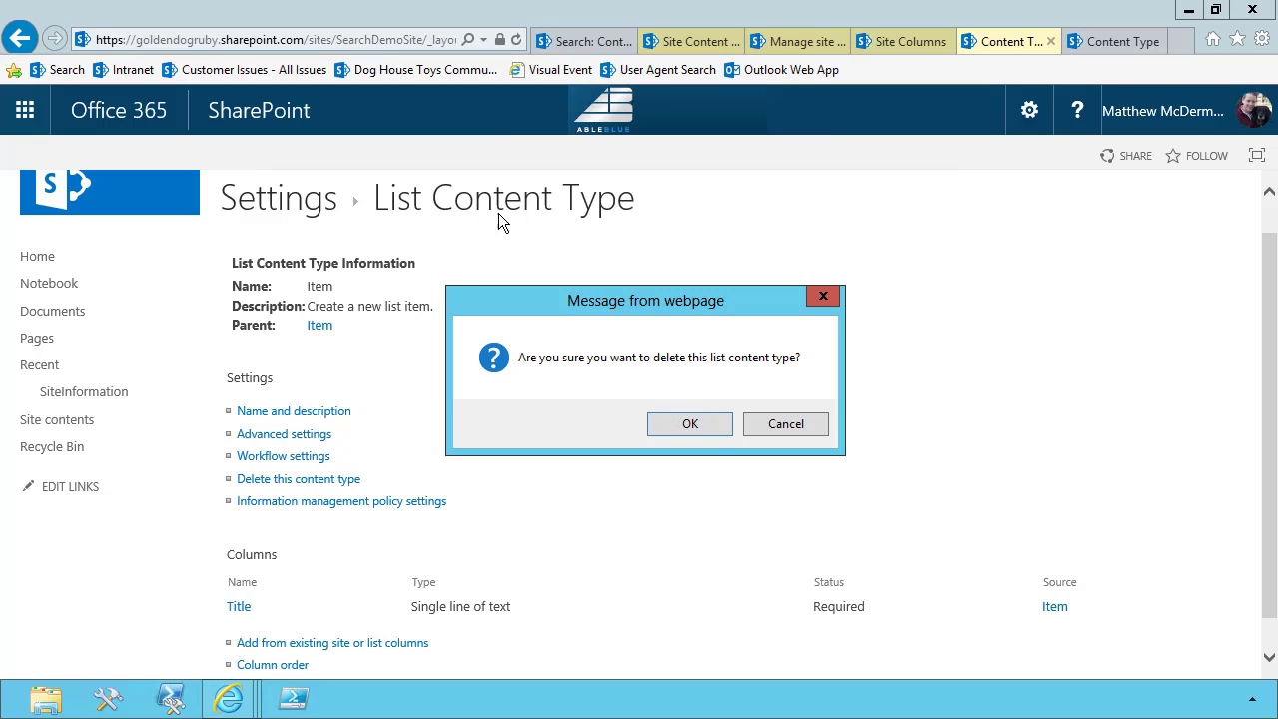
click(687, 425)
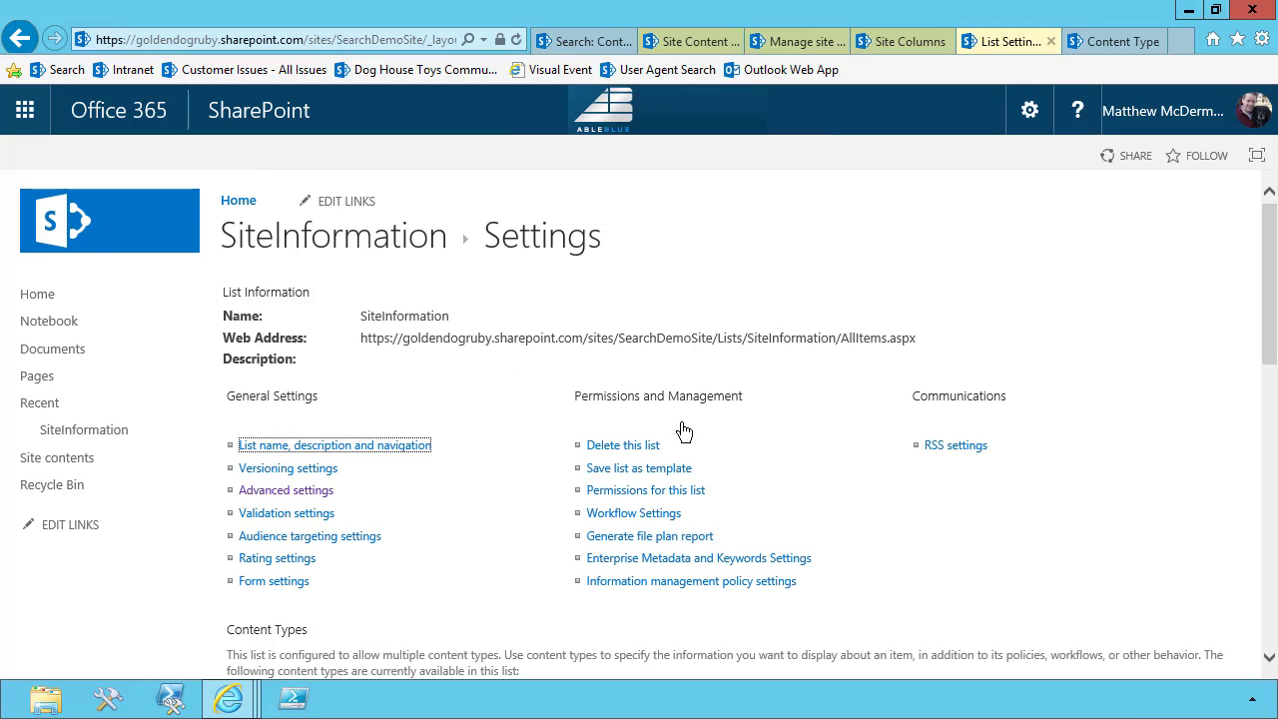
Step: Rename the SiteInformation list as "Site Information" in its general settings and save the change
scroll(366, 410, down, 5)
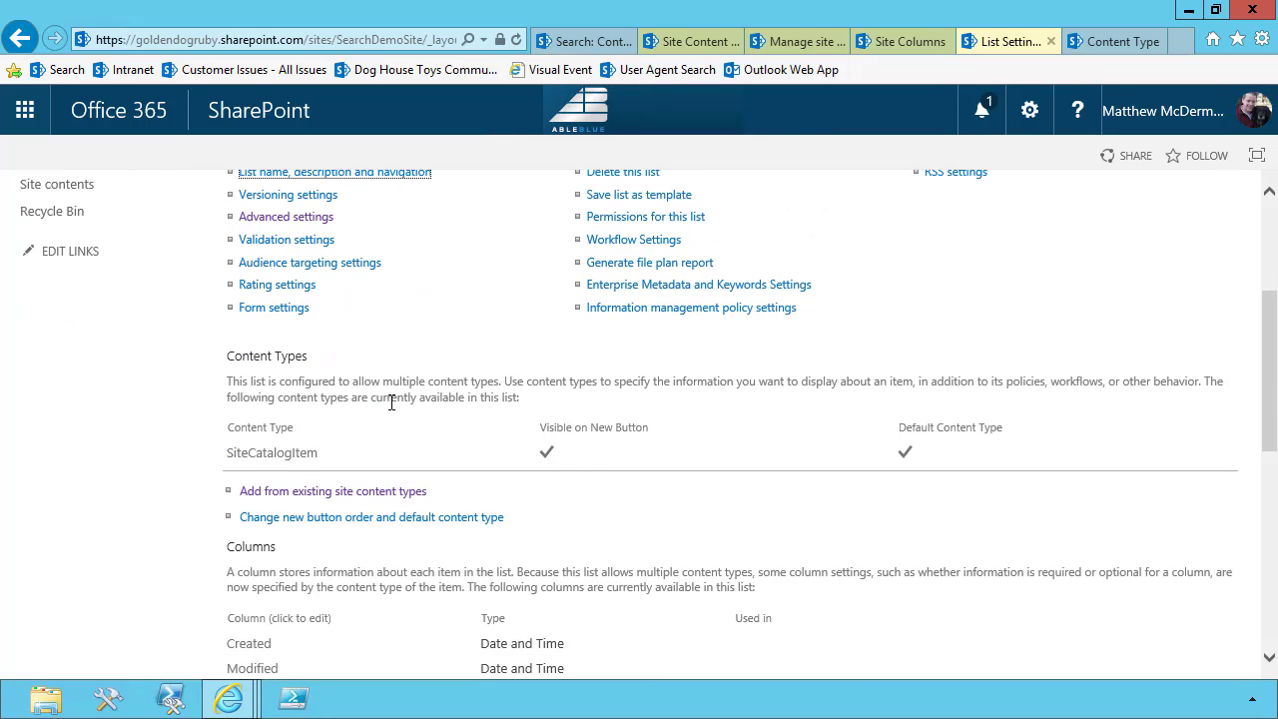
scroll(389, 402, up, 5)
click(349, 445)
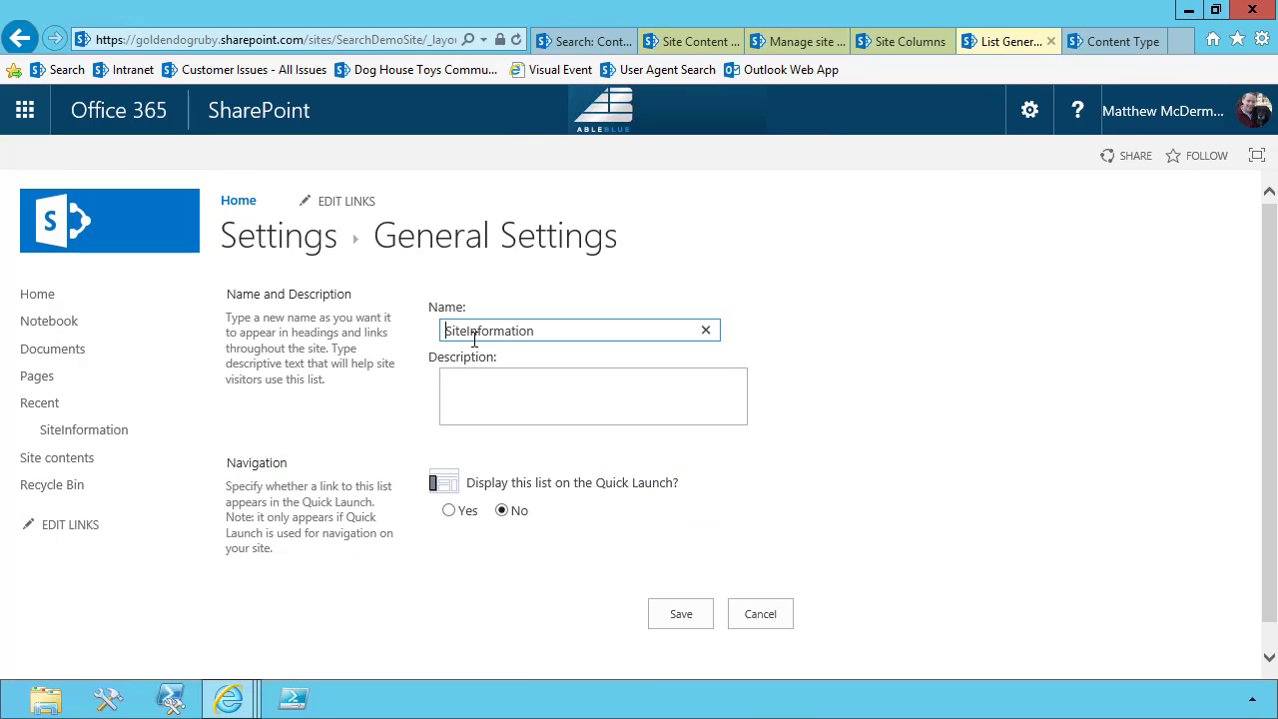
click(465, 331)
click(691, 620)
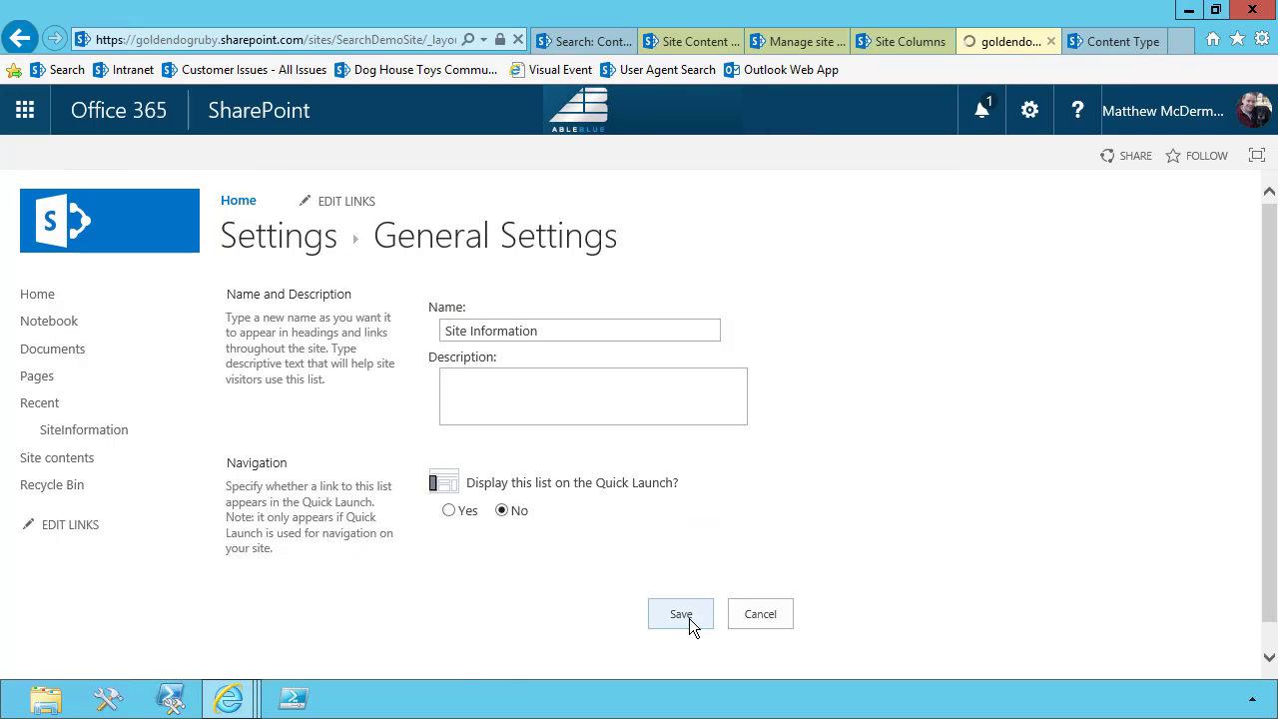
Step: Review the list's columns, return to the Site Information list and start a new SiteCatalogItem entry
scroll(326, 490, down, 2)
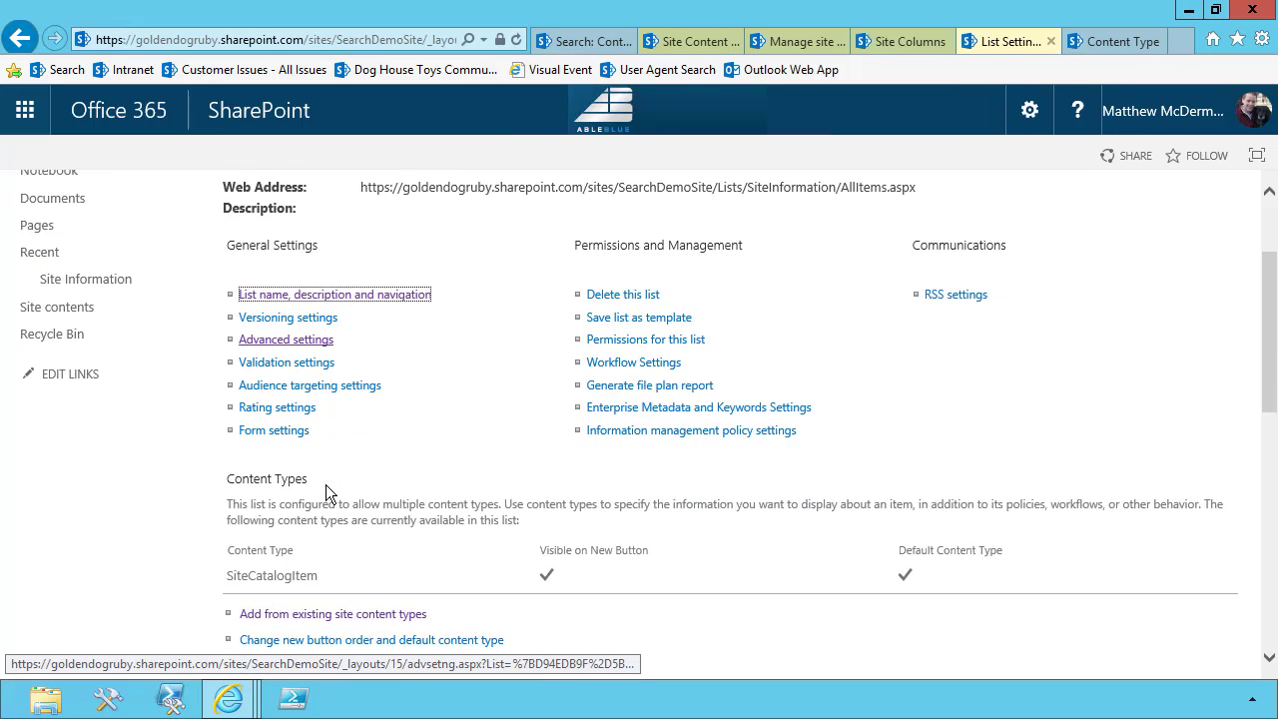
scroll(326, 489, down, 2)
scroll(326, 489, down, 3)
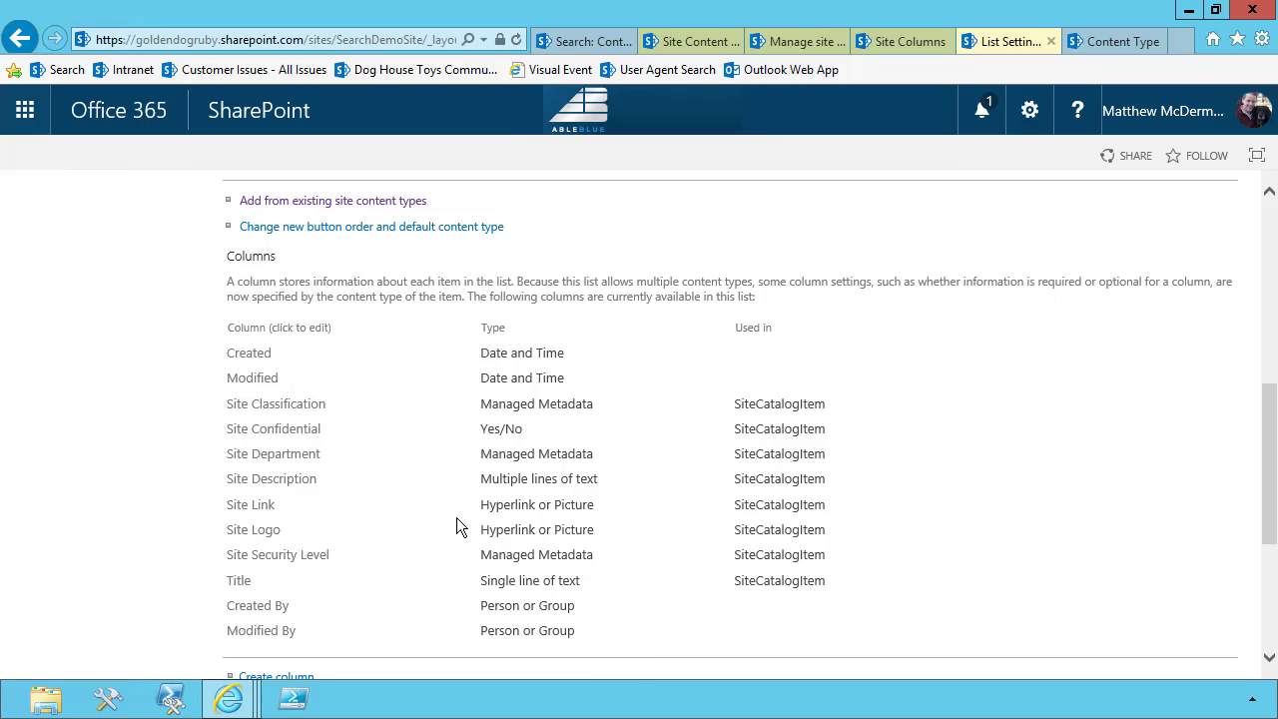
scroll(456, 517, up, 7)
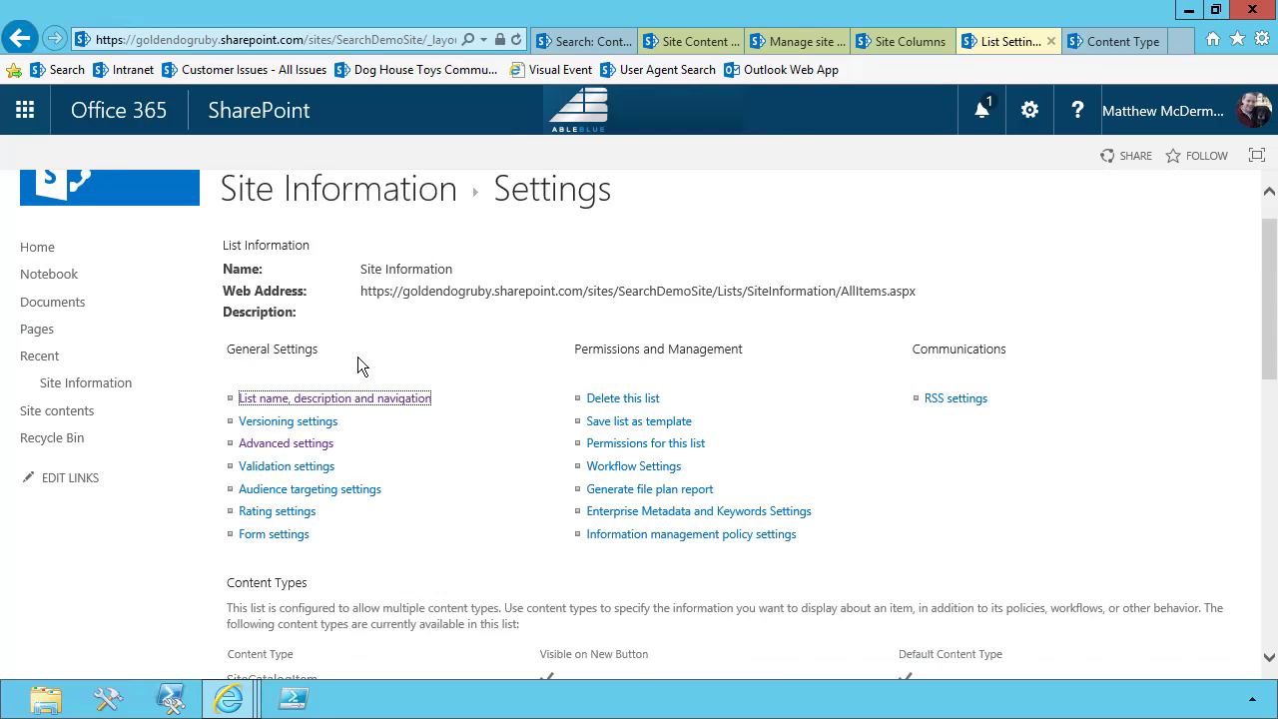
click(284, 200)
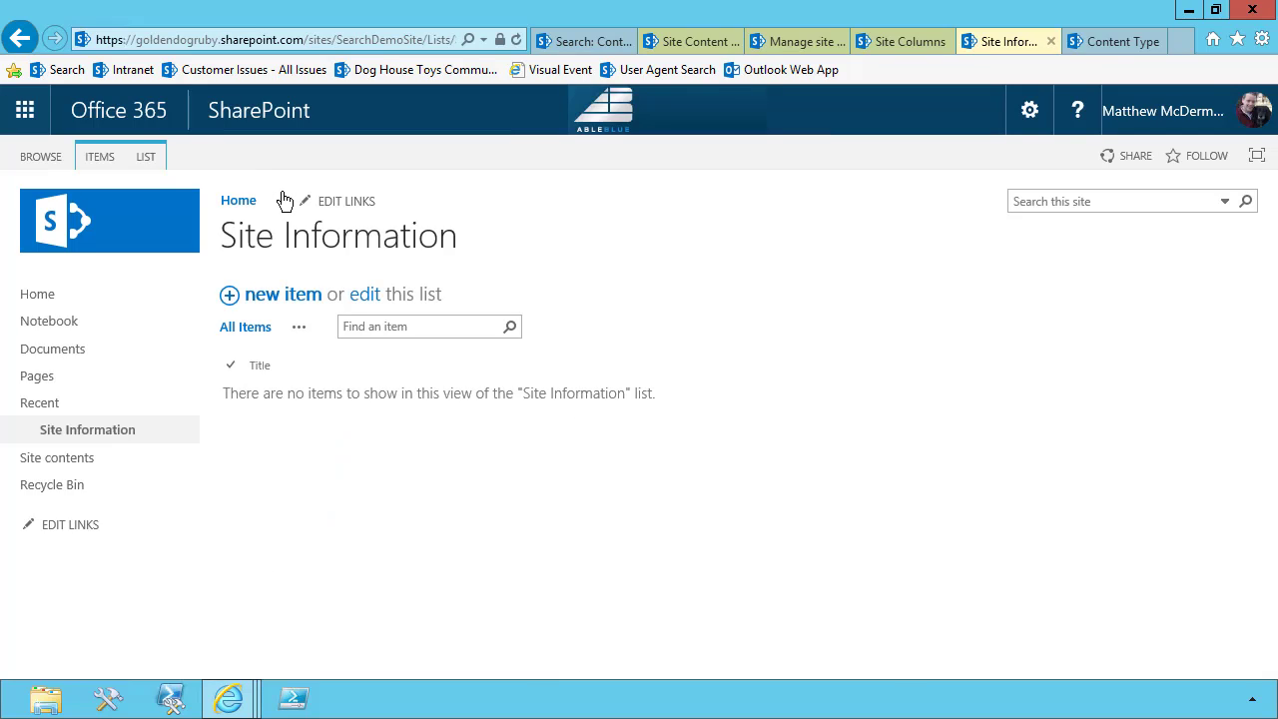
click(102, 157)
click(32, 230)
click(161, 272)
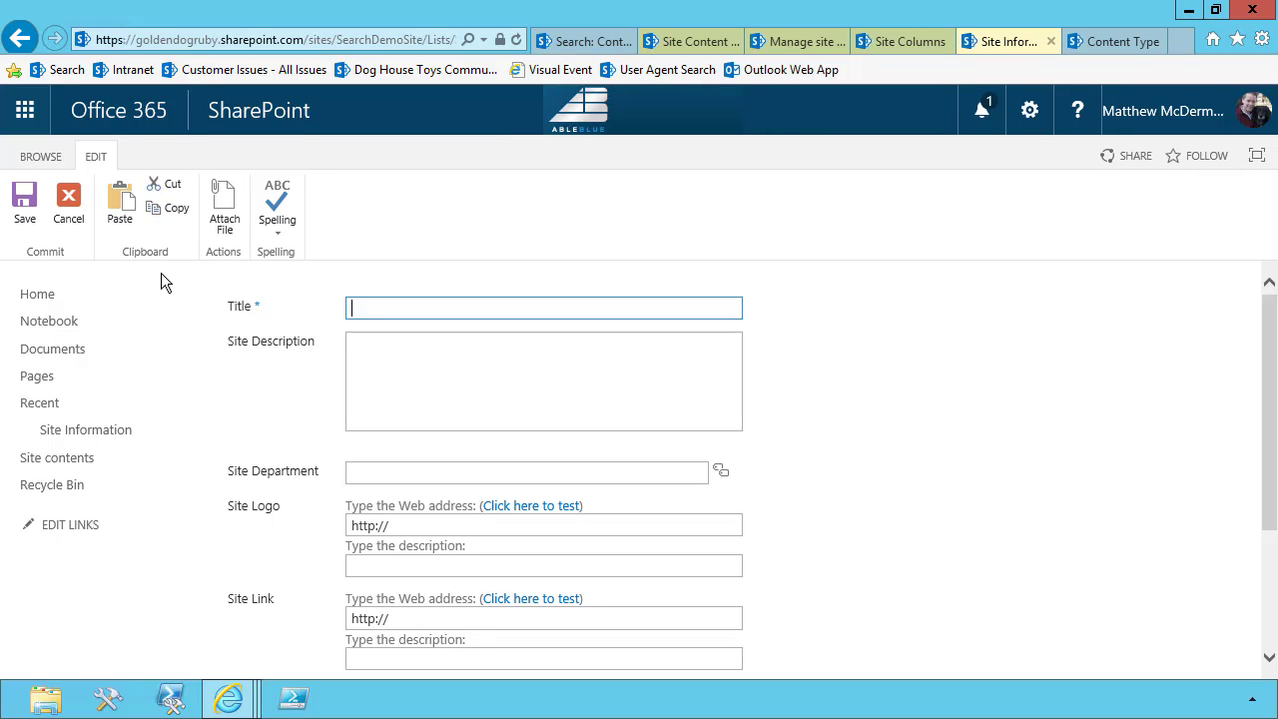
Step: Enter the title "Search Demo Site" and the site description "A site for demonstrating SharePoint Search capabilities and features."
text(Search Demo Site)
click(559, 353)
text(A site for de)
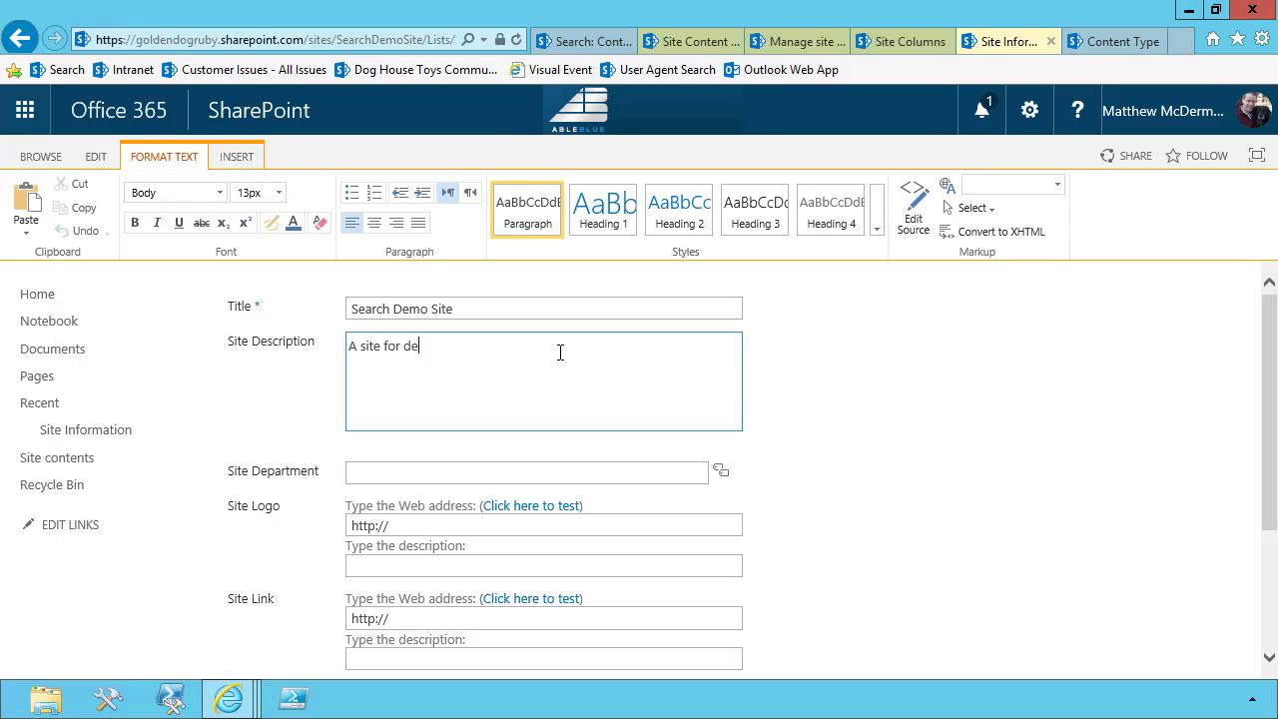
text(monstrating SharePoin)
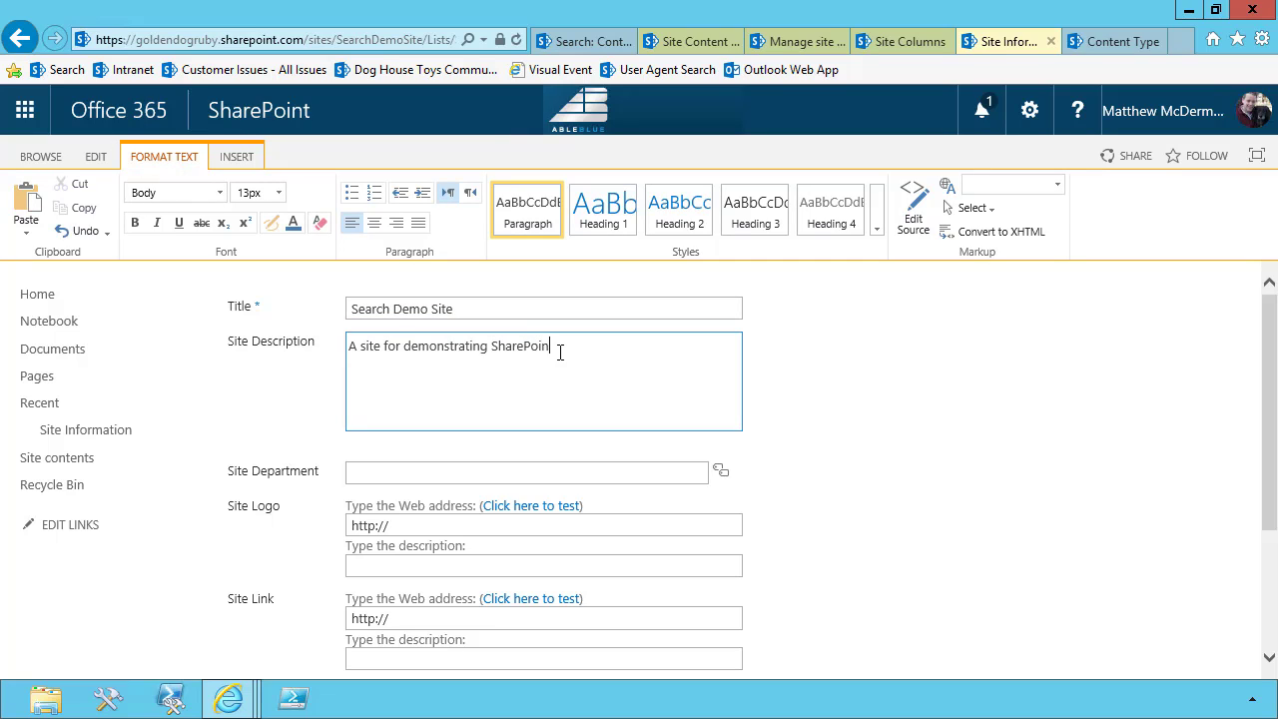
text(t Search capabilities and features.)
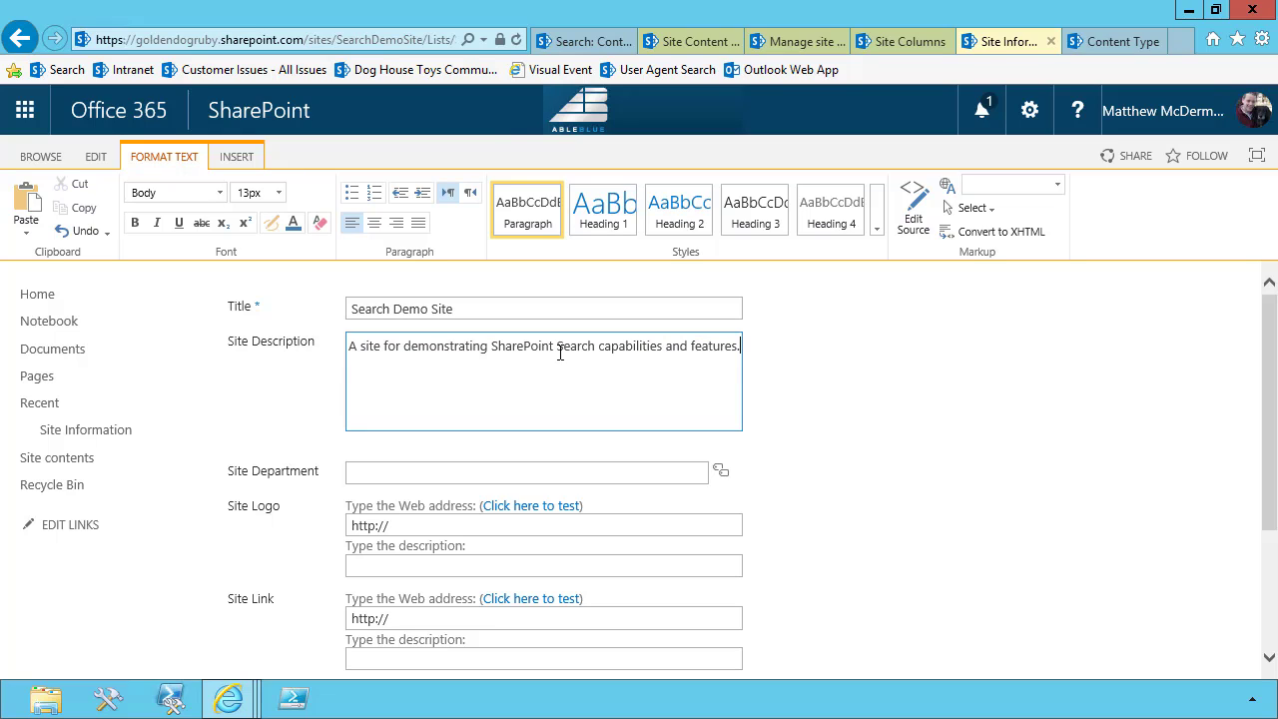
Step: Set the Site Department to the term Charity from the department term set
click(511, 470)
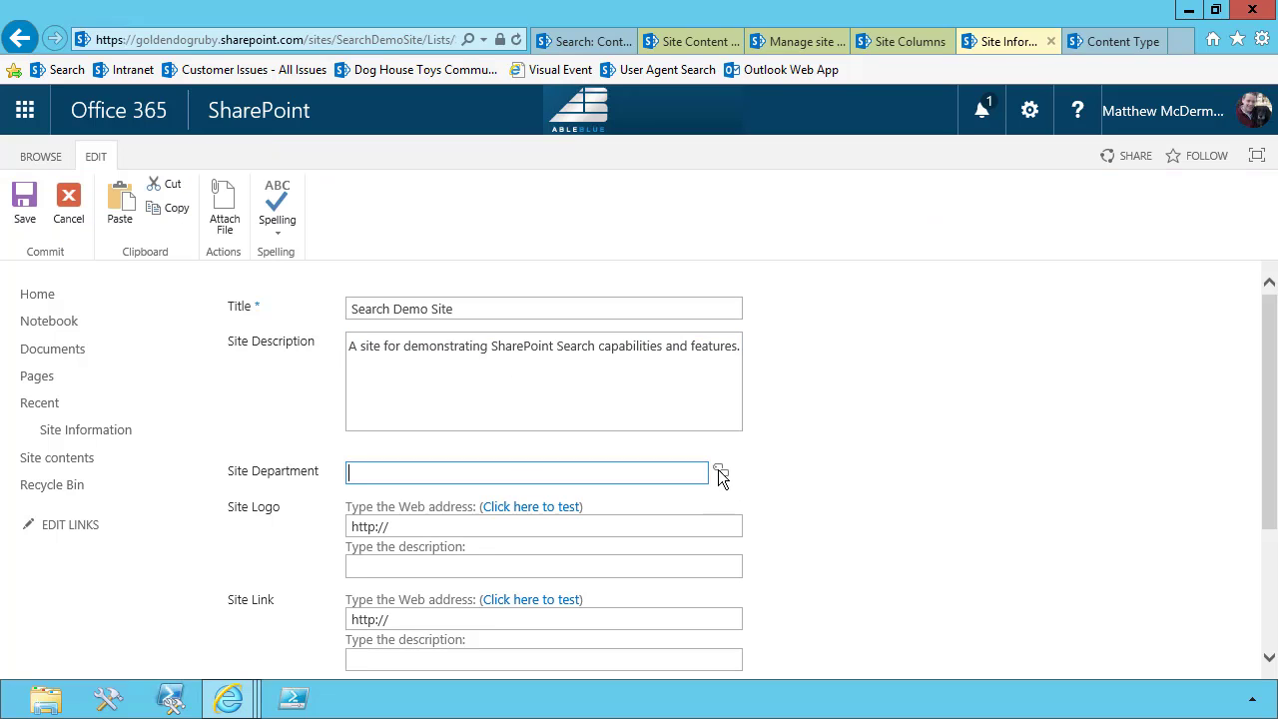
click(720, 472)
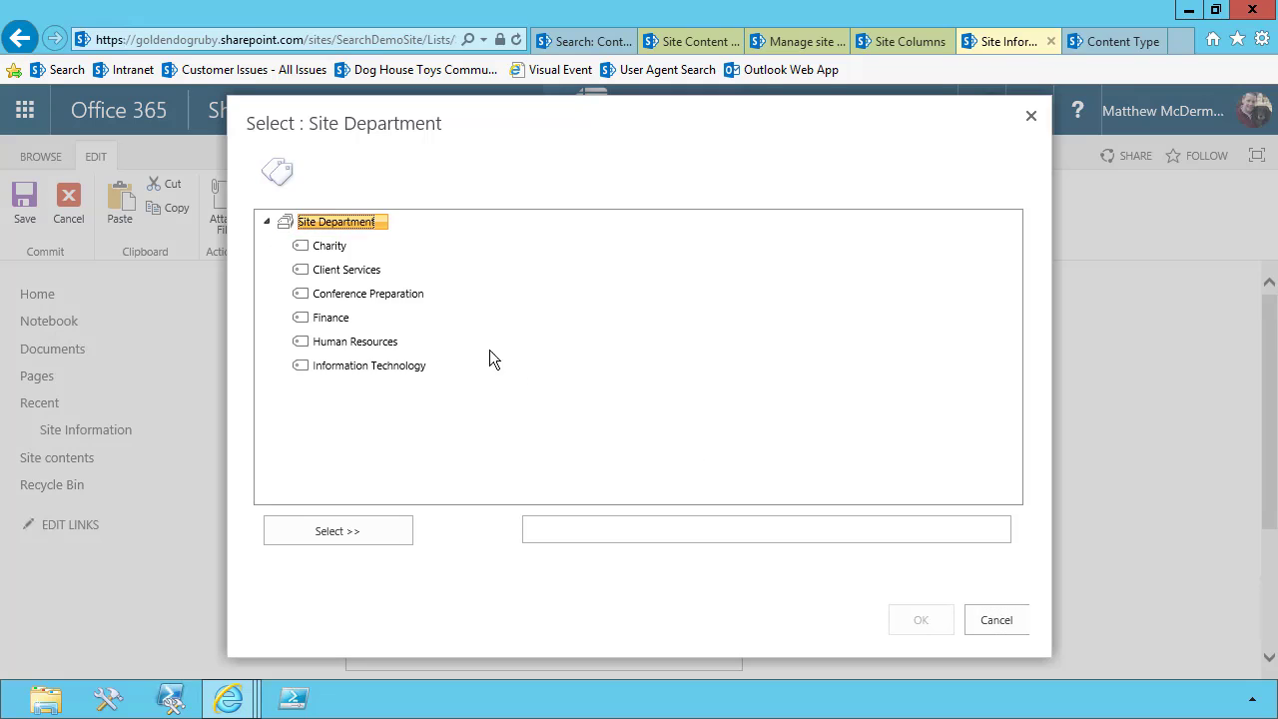
click(330, 246)
click(348, 531)
click(921, 621)
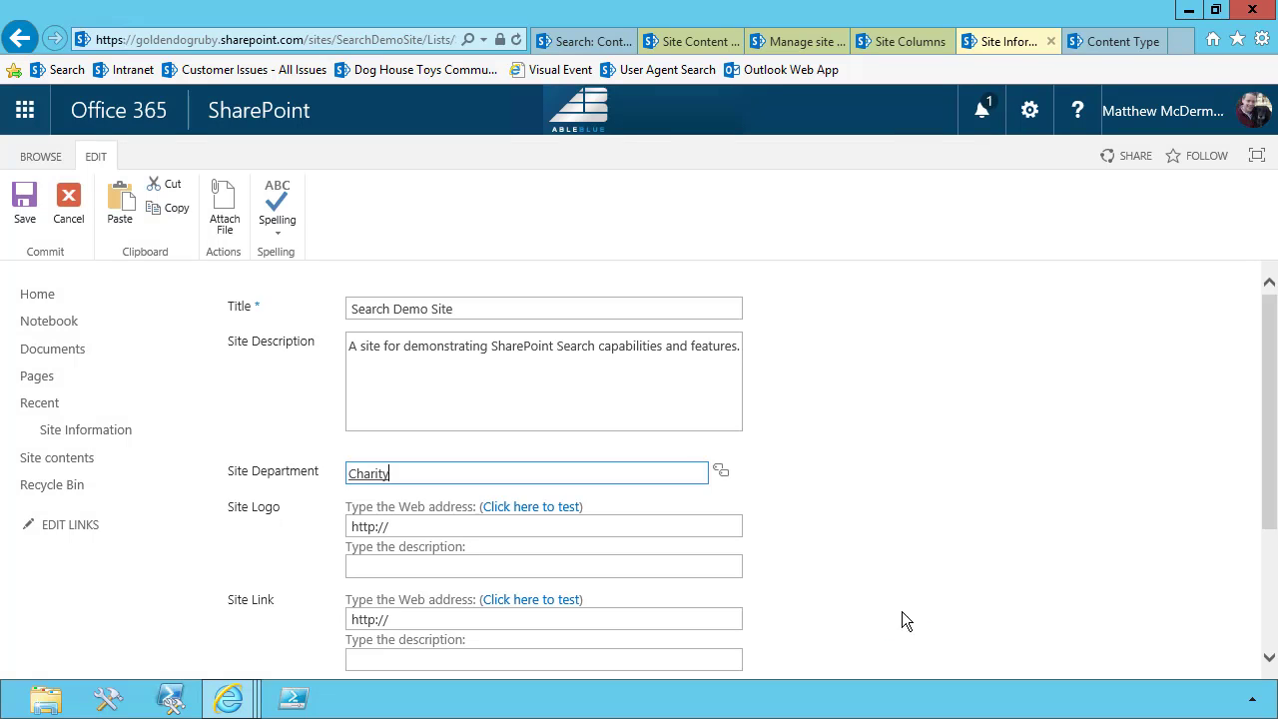
scroll(767, 562, down, 3)
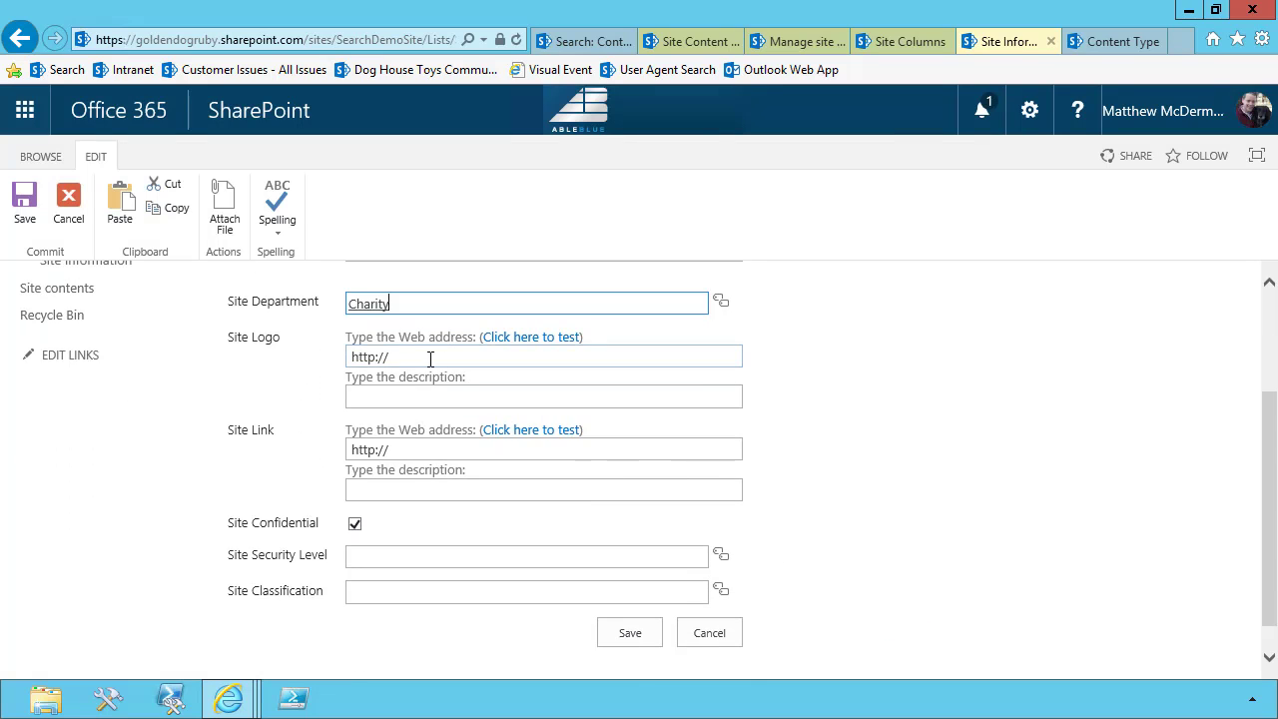
click(428, 358)
click(416, 450)
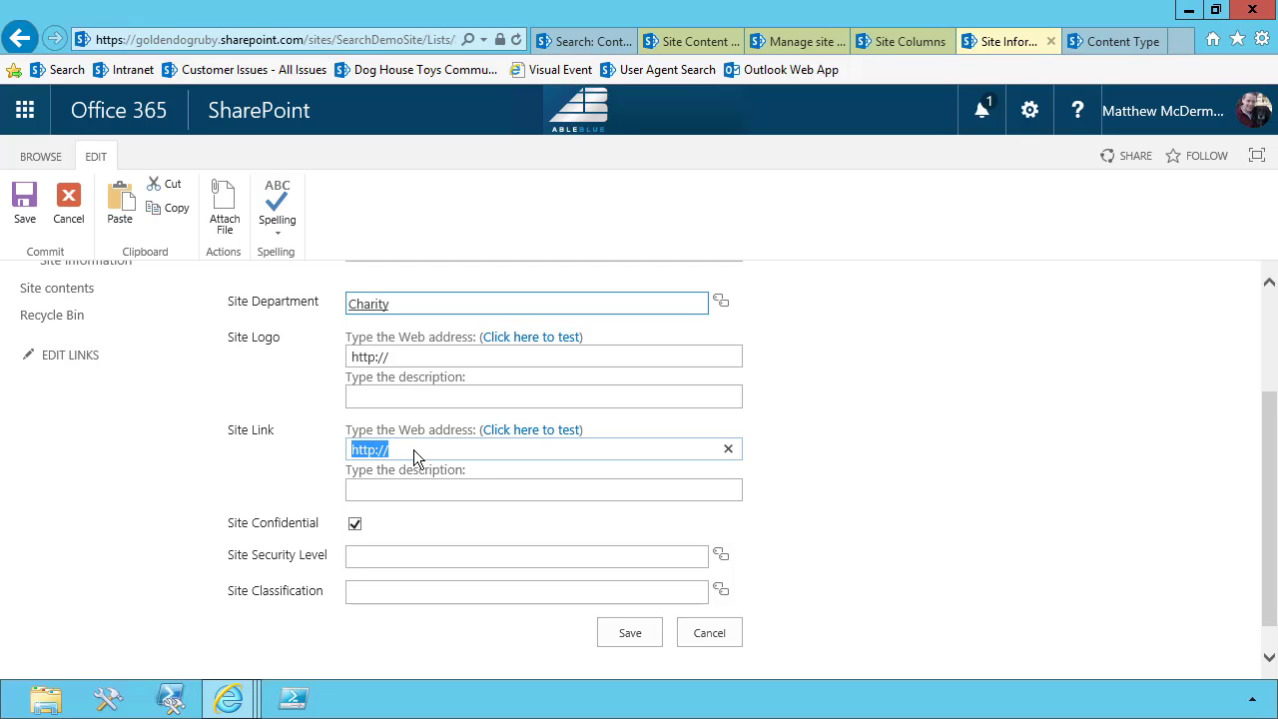
scroll(414, 449, up, 3)
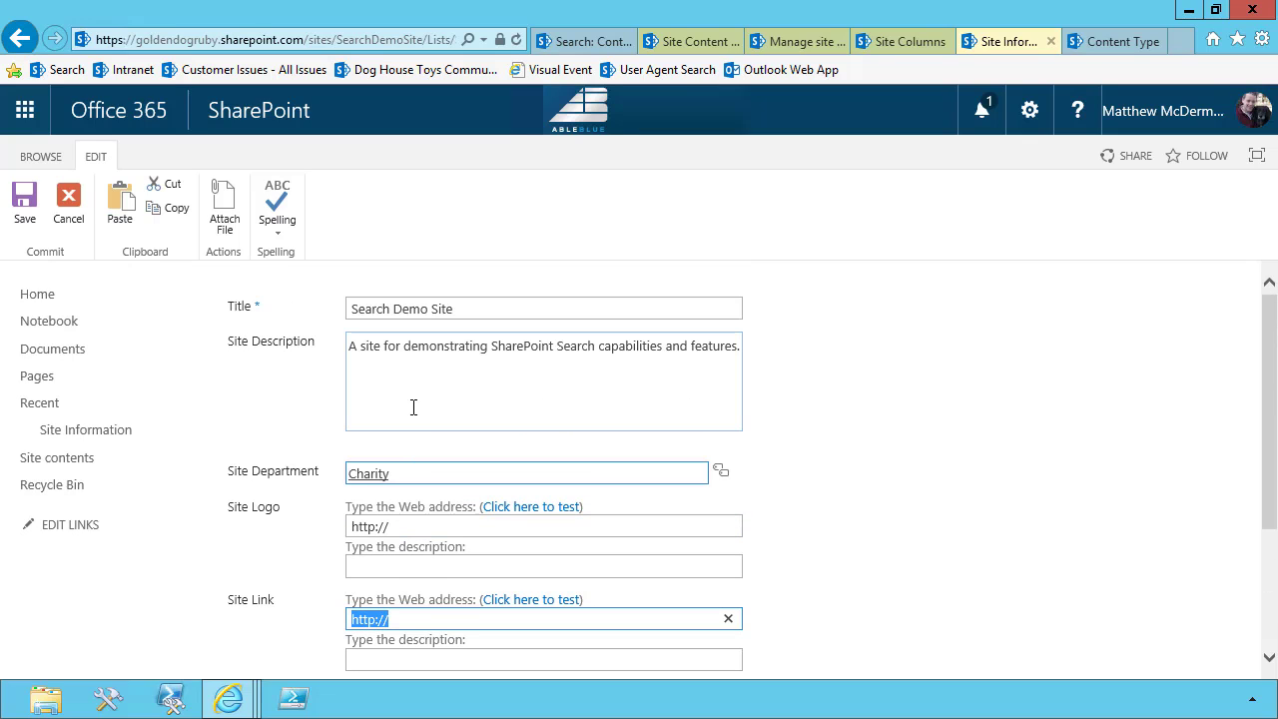
click(421, 40)
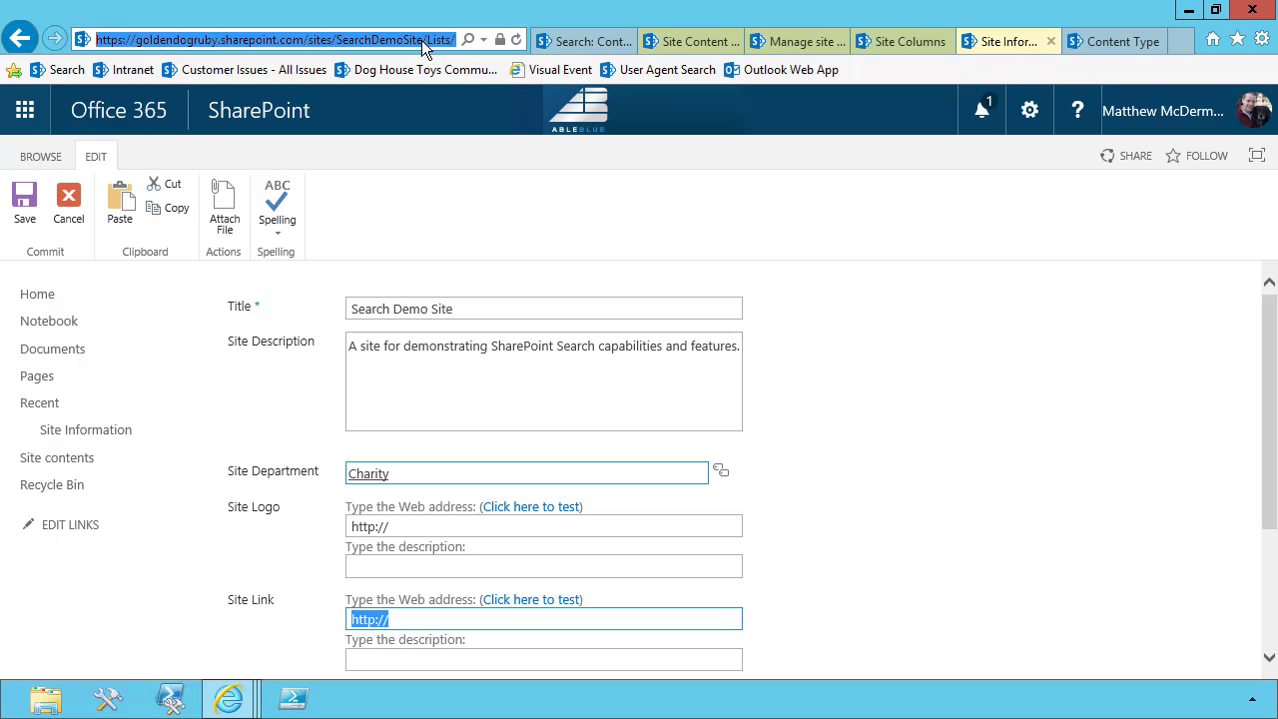
key(Home)
key(ctrl+shift+Right)
key(ctrl+shift+Right)
key(ctrl+shift+Right)
key(ctrl+shift+Right)
key(ctrl+shift+Right)
key(ctrl+shift+Right)
key(ctrl+shift+Right)
key(ctrl+c)
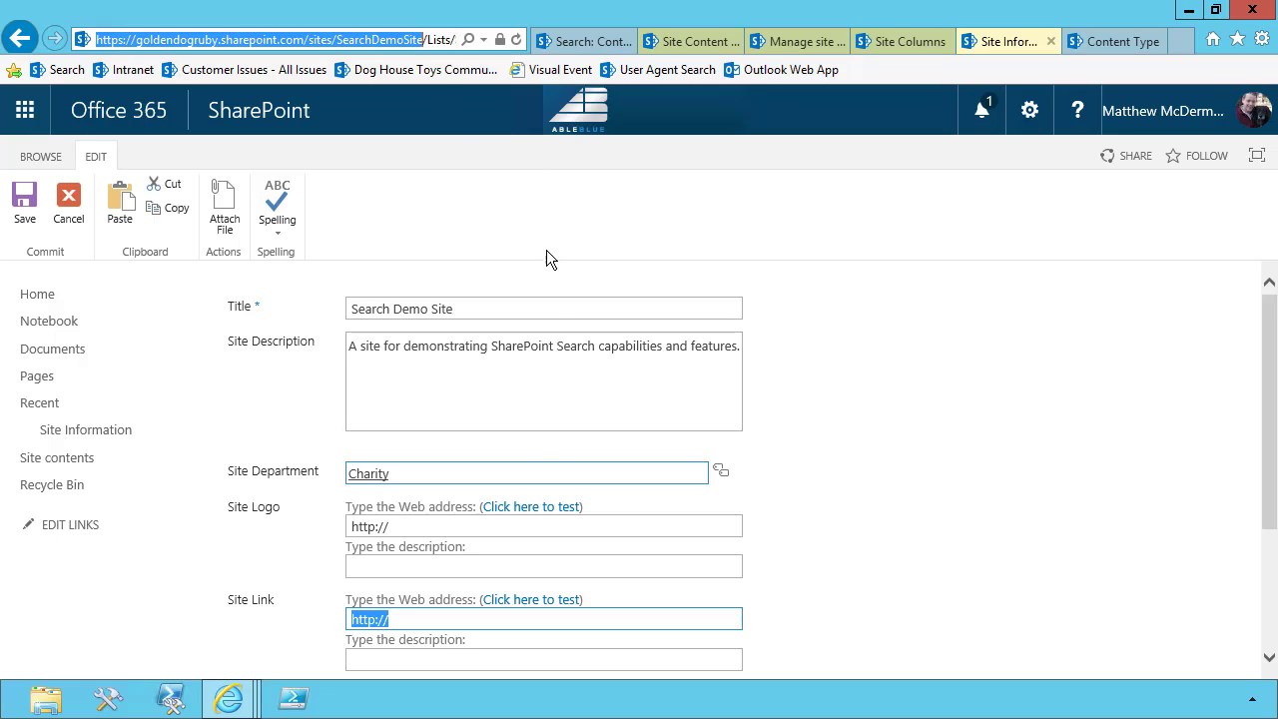
click(486, 618)
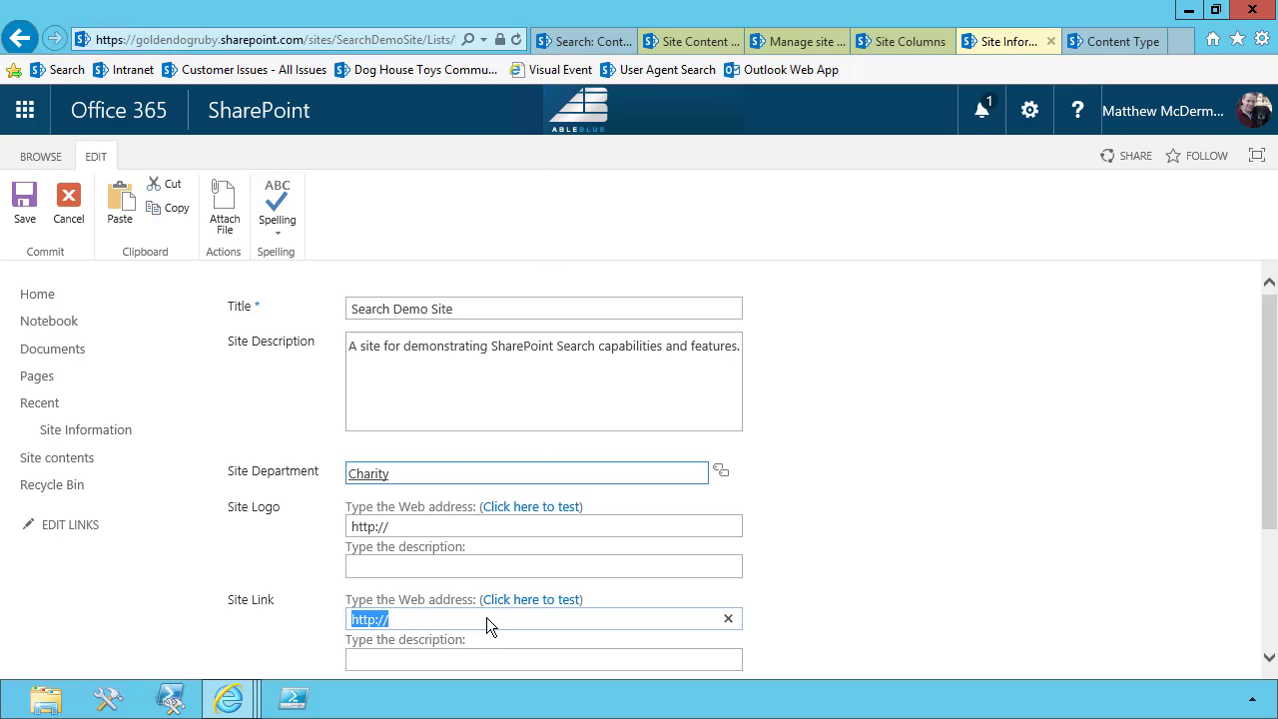
key(ctrl+v)
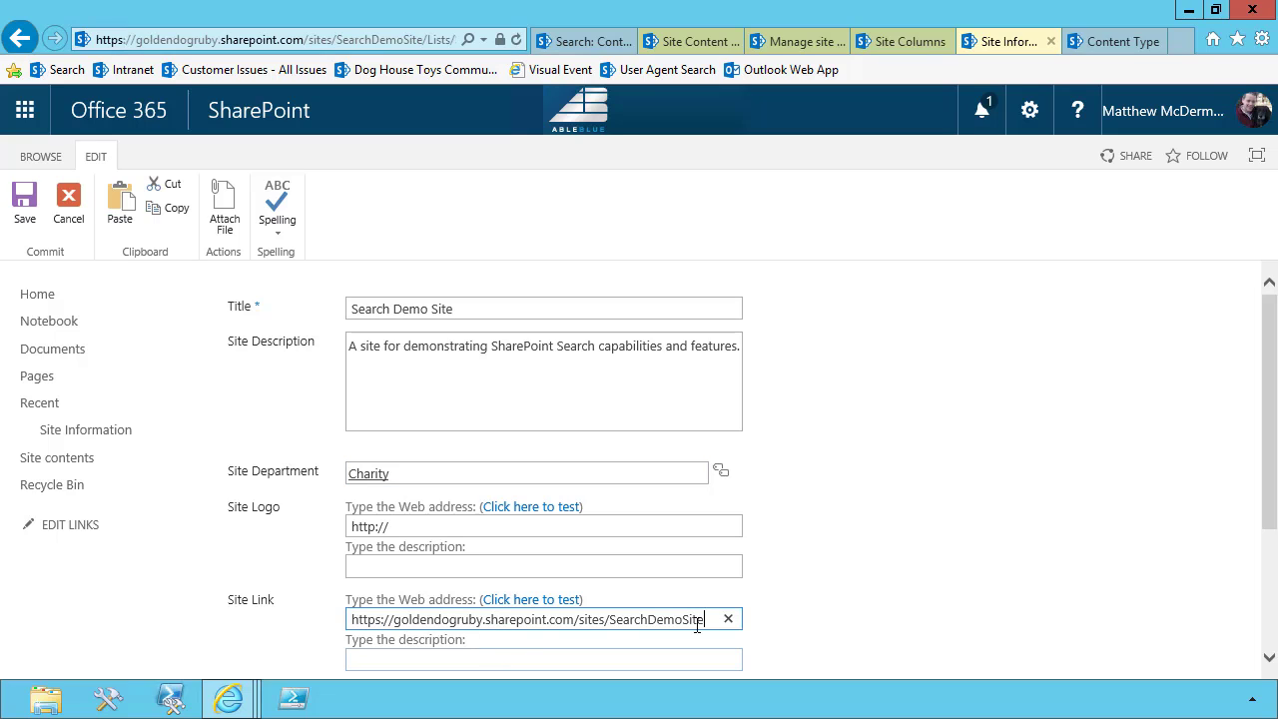
key(Tab)
Step: Clear Site Confidential, set Site Security Level to Low, and fill Site Classification with the term starting with "Dem"
scroll(799, 614, down, 2)
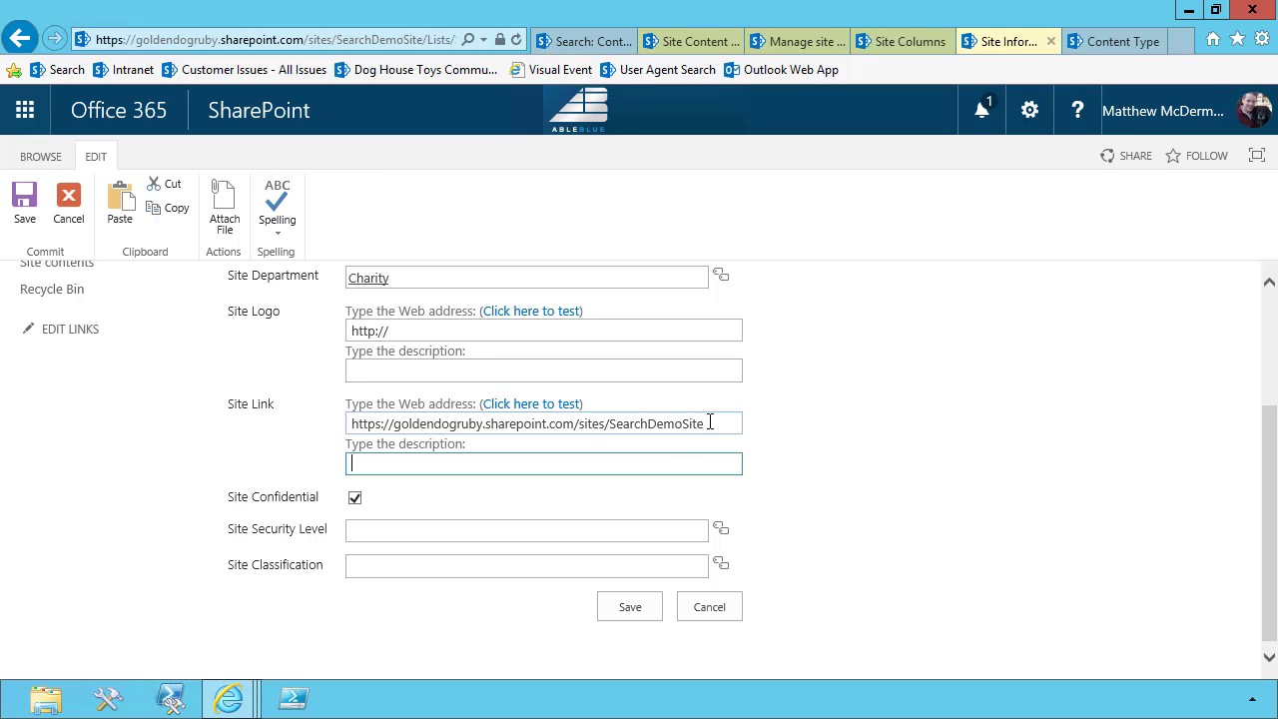
click(356, 498)
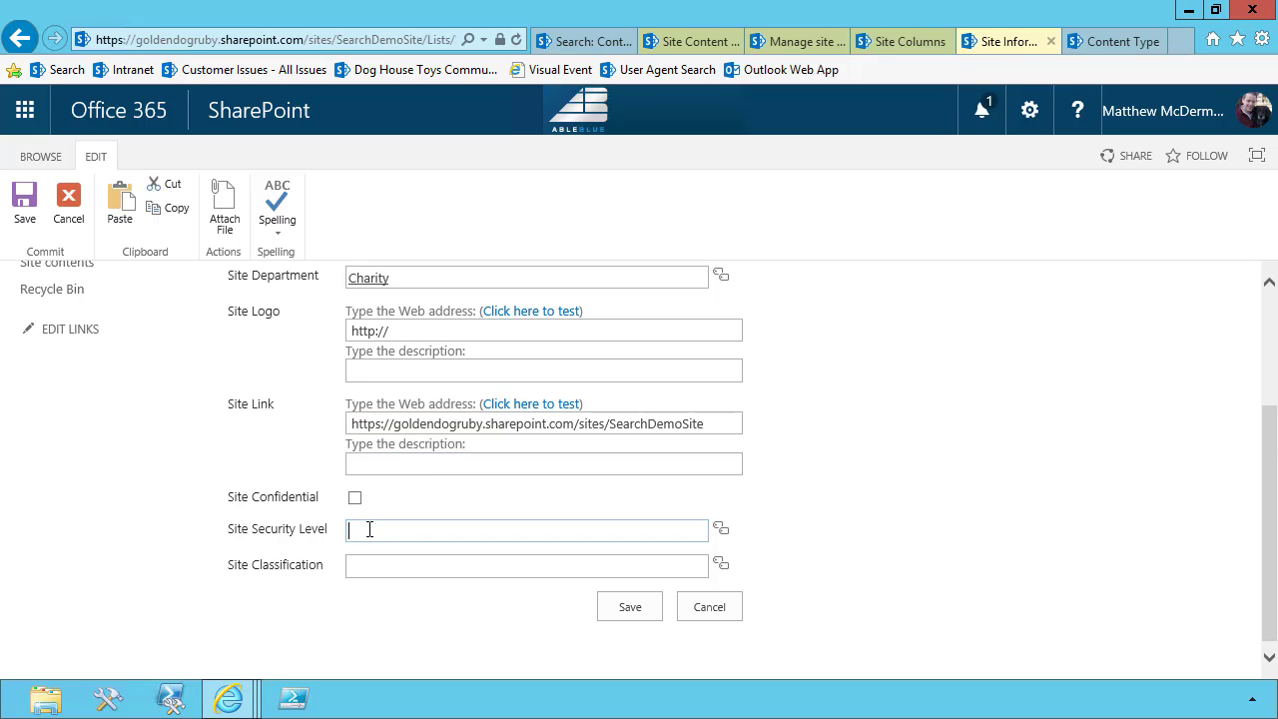
click(369, 529)
text(Lo)
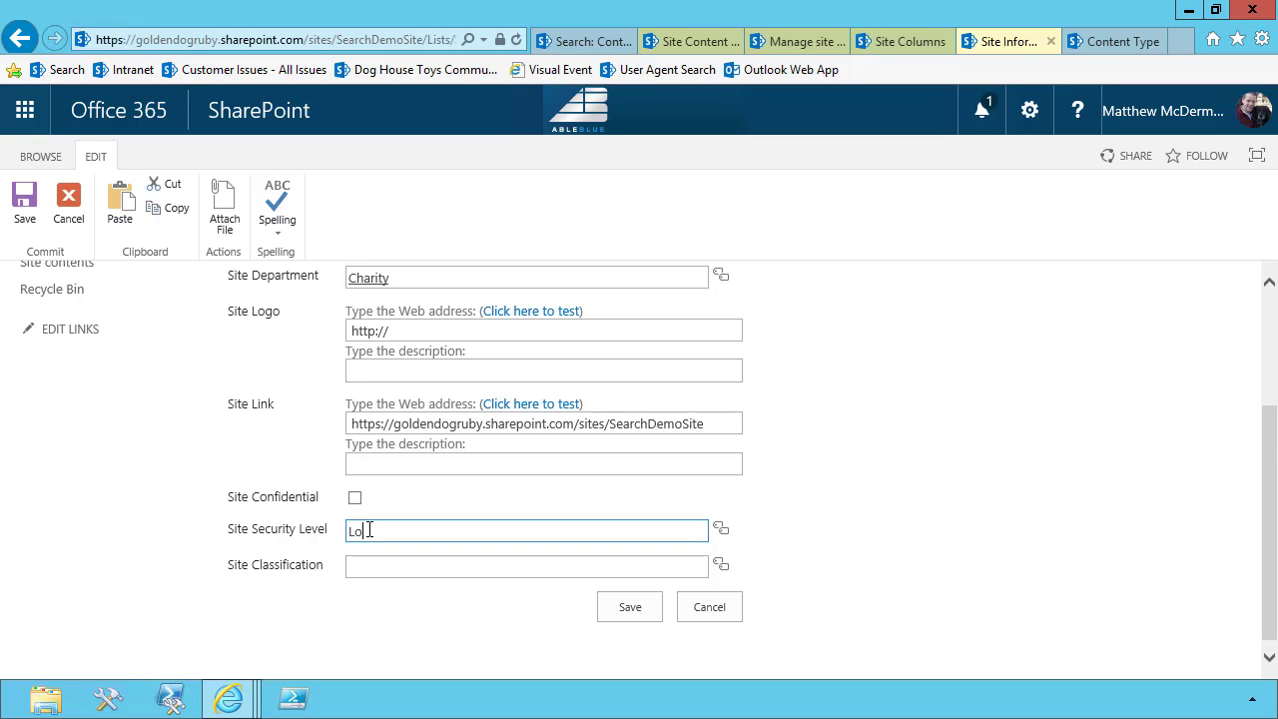
key(Return)
key(Tab)
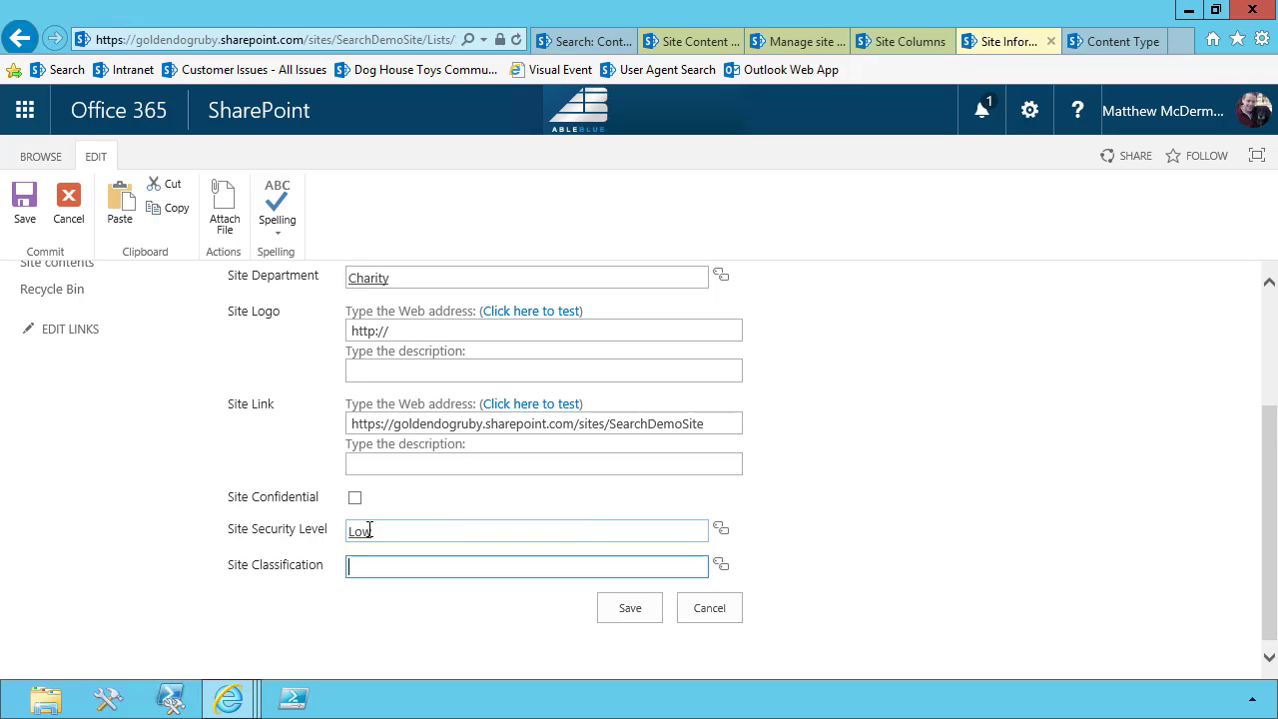
text(Dem)
key(Return)
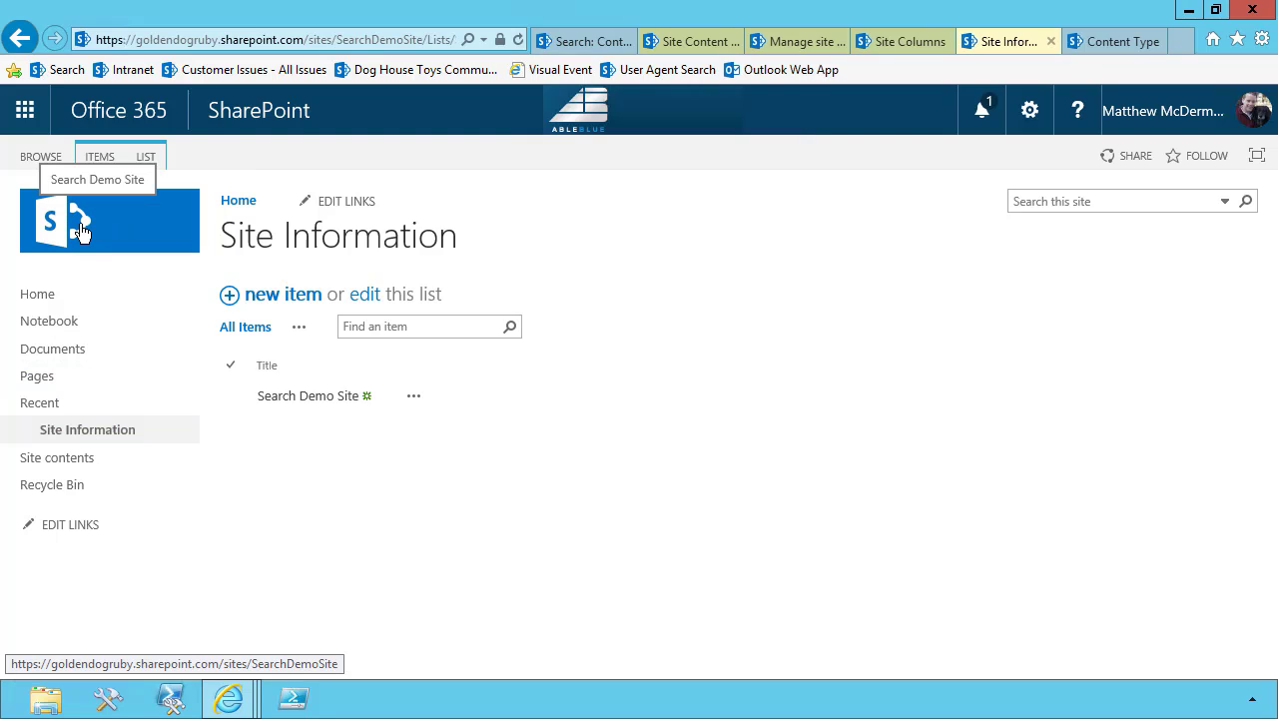
Step: Upload siteIconRed.png from the Desktop folder Search Site Catalog > Icons in File Explorer to the site's Site Assets library
click(78, 466)
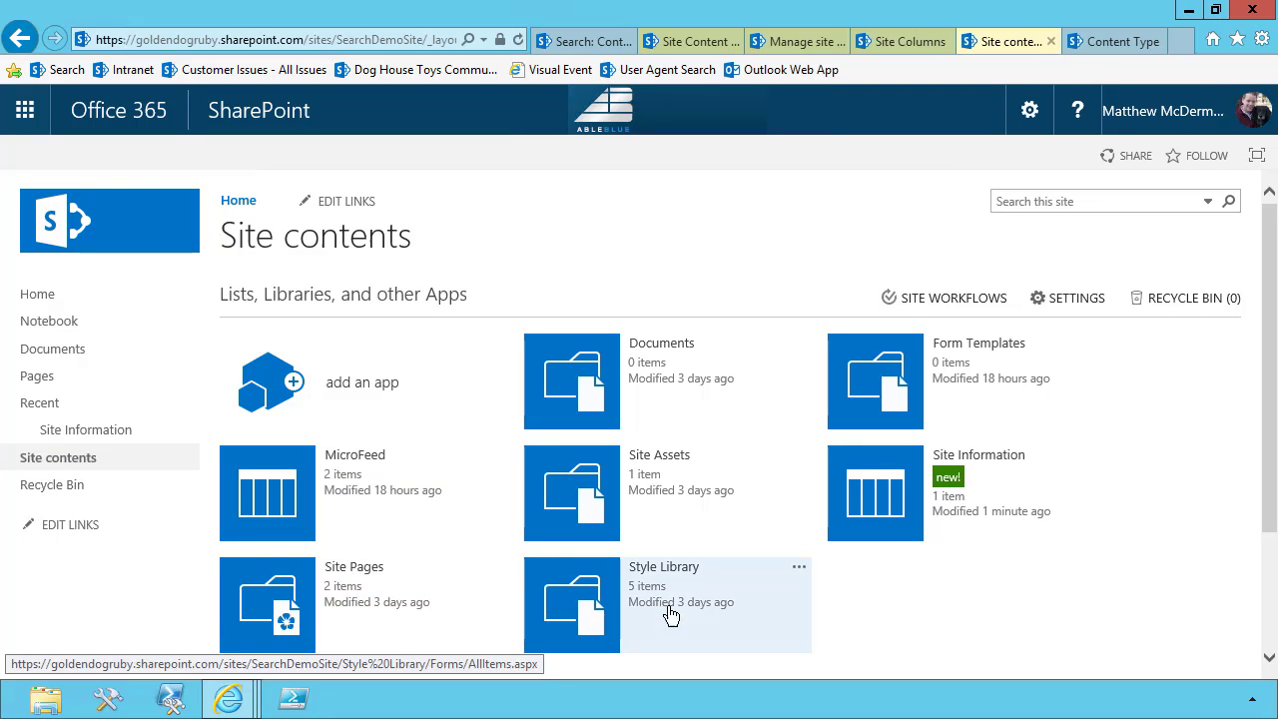
click(664, 462)
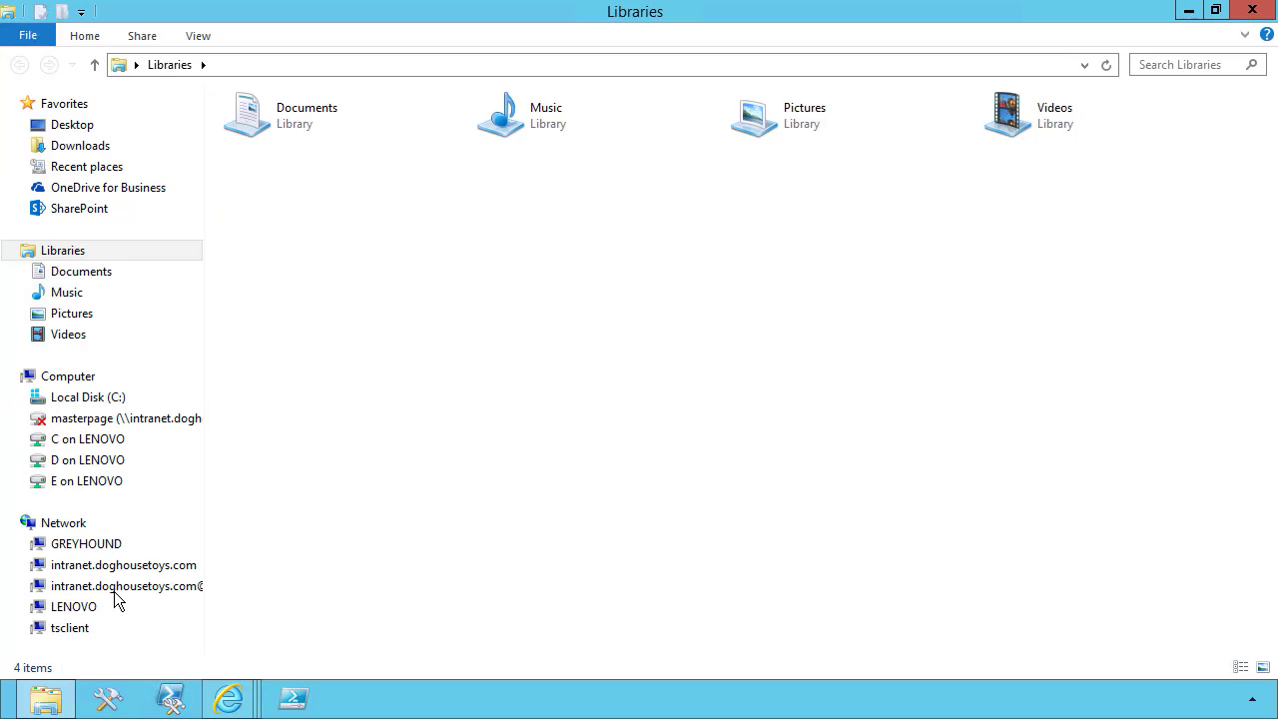
click(91, 124)
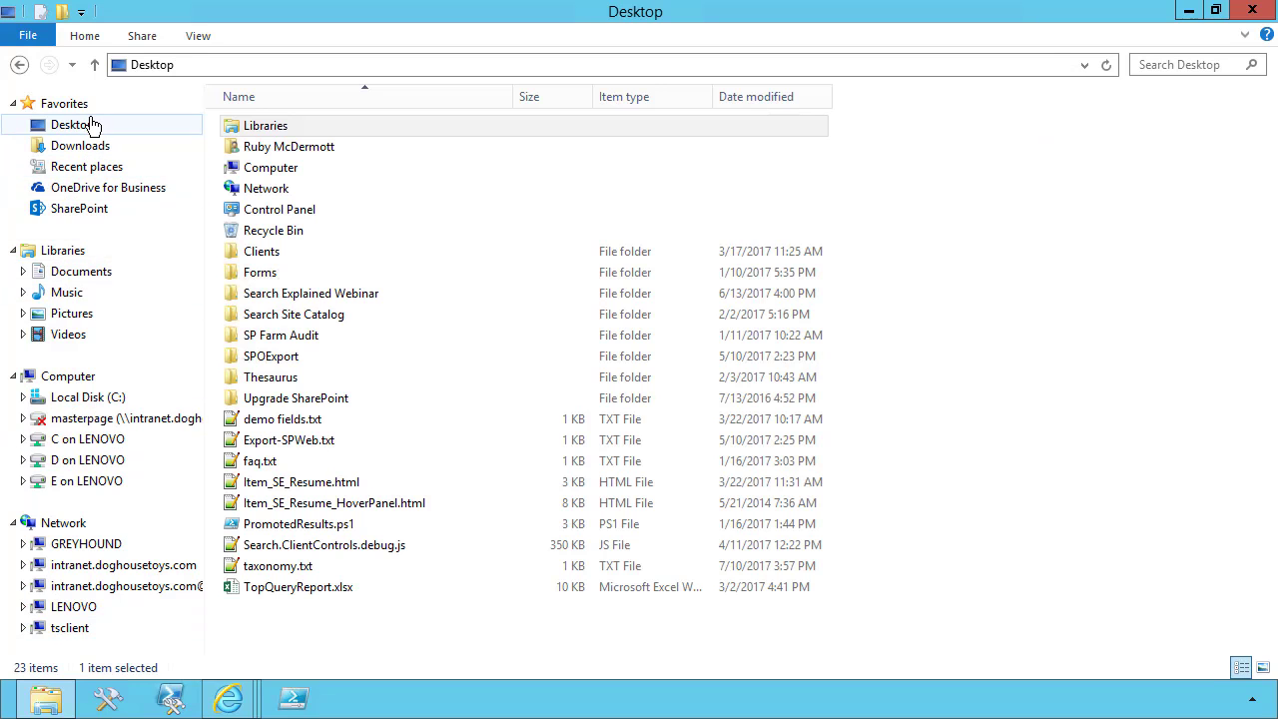
double_click(294, 313)
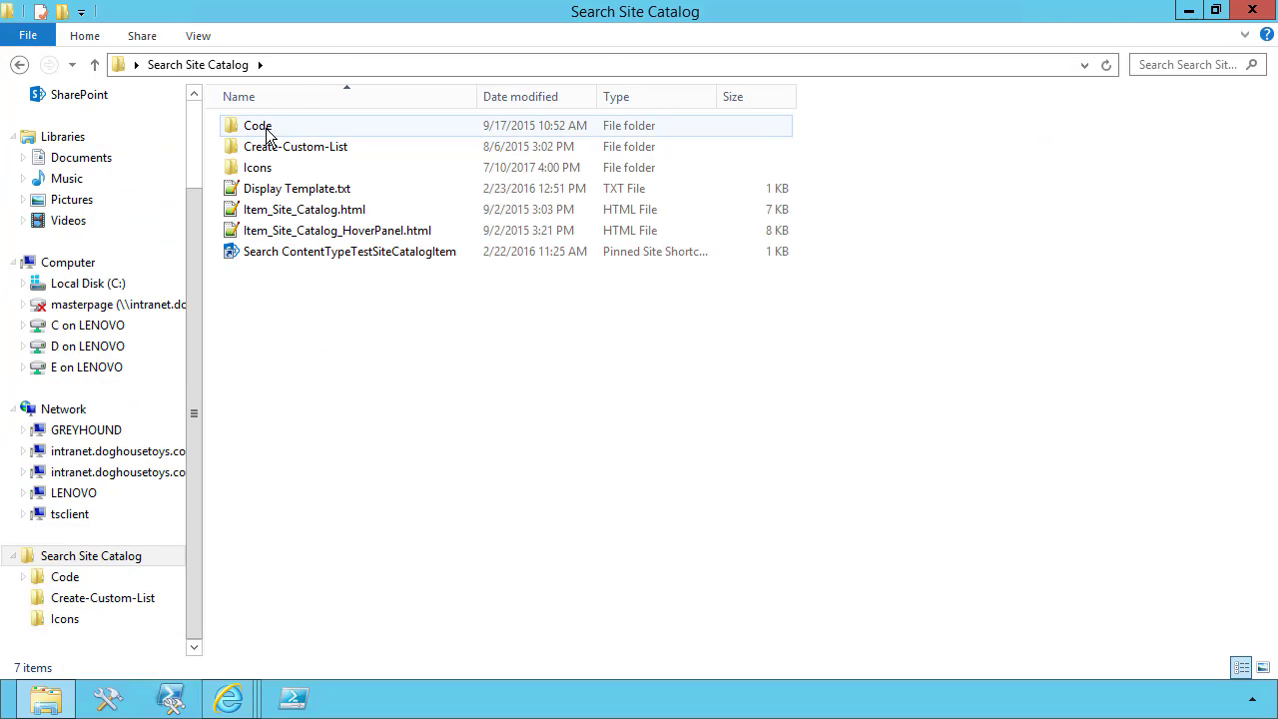
double_click(262, 168)
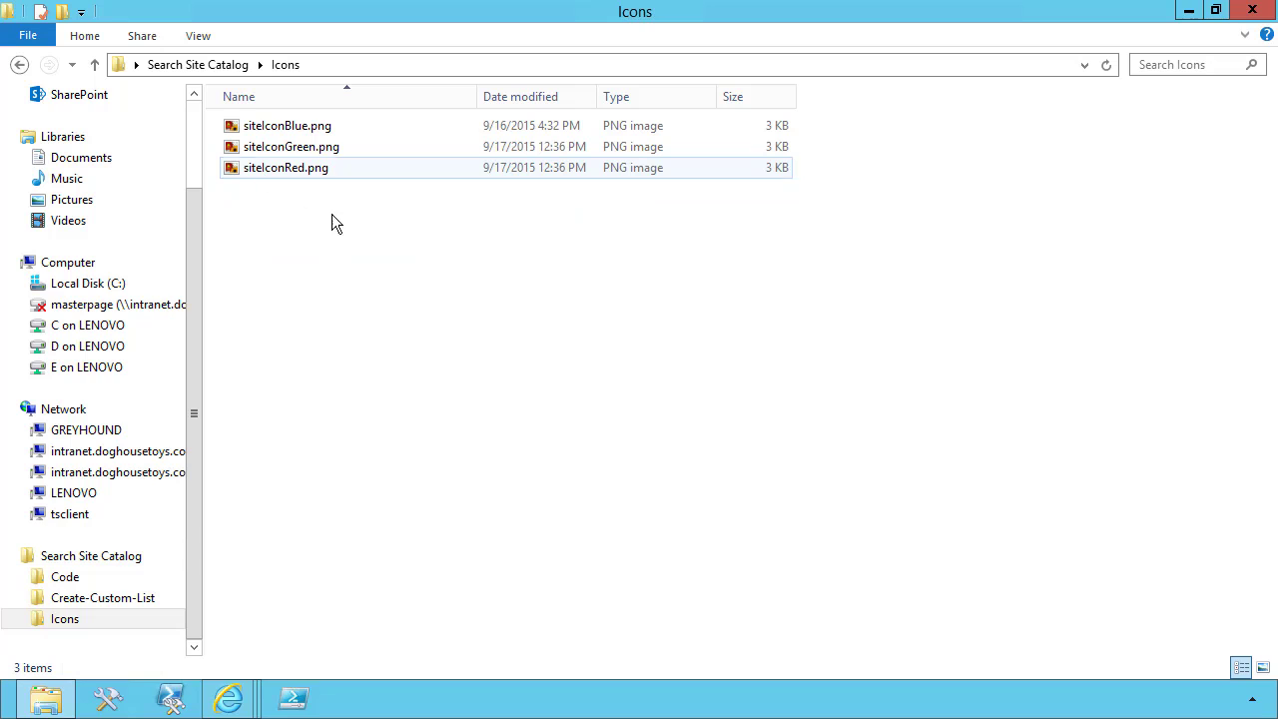
drag(323, 169, 533, 388)
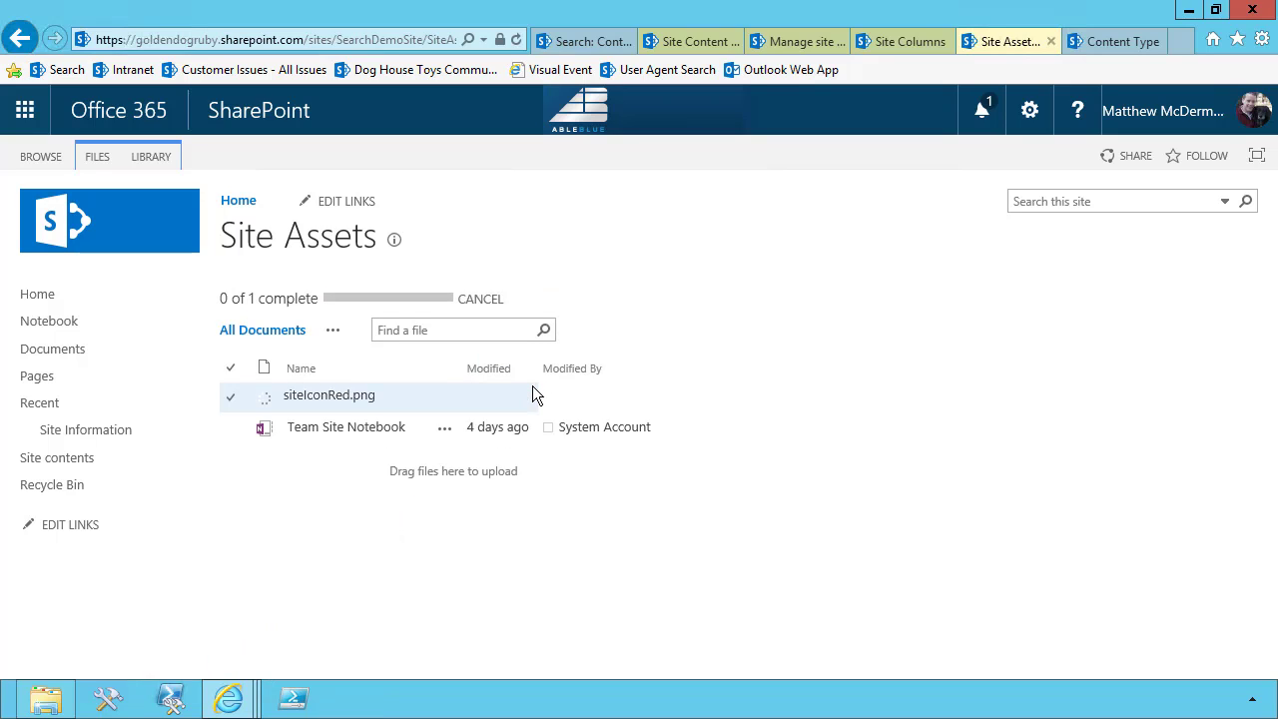
Step: Copy the web address of the uploaded siteIconRed image from its details in the Site Assets library
click(533, 396)
click(445, 400)
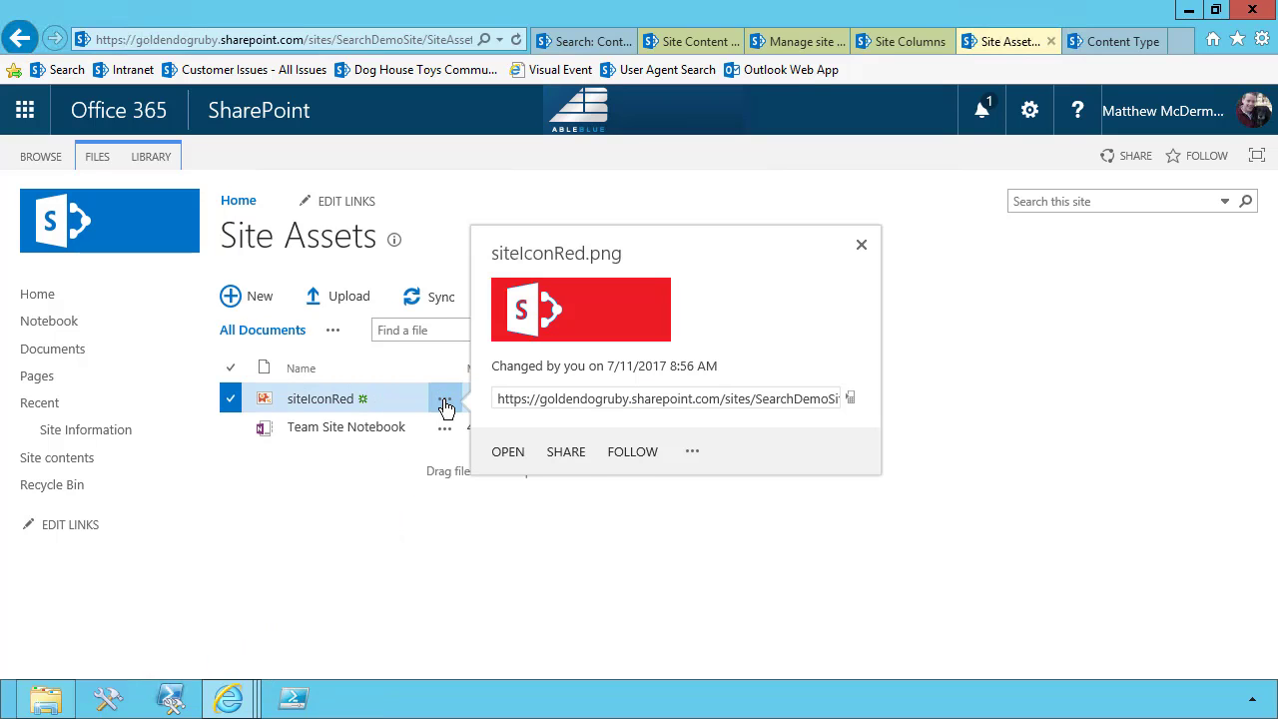
click(557, 428)
key(ctrl+c)
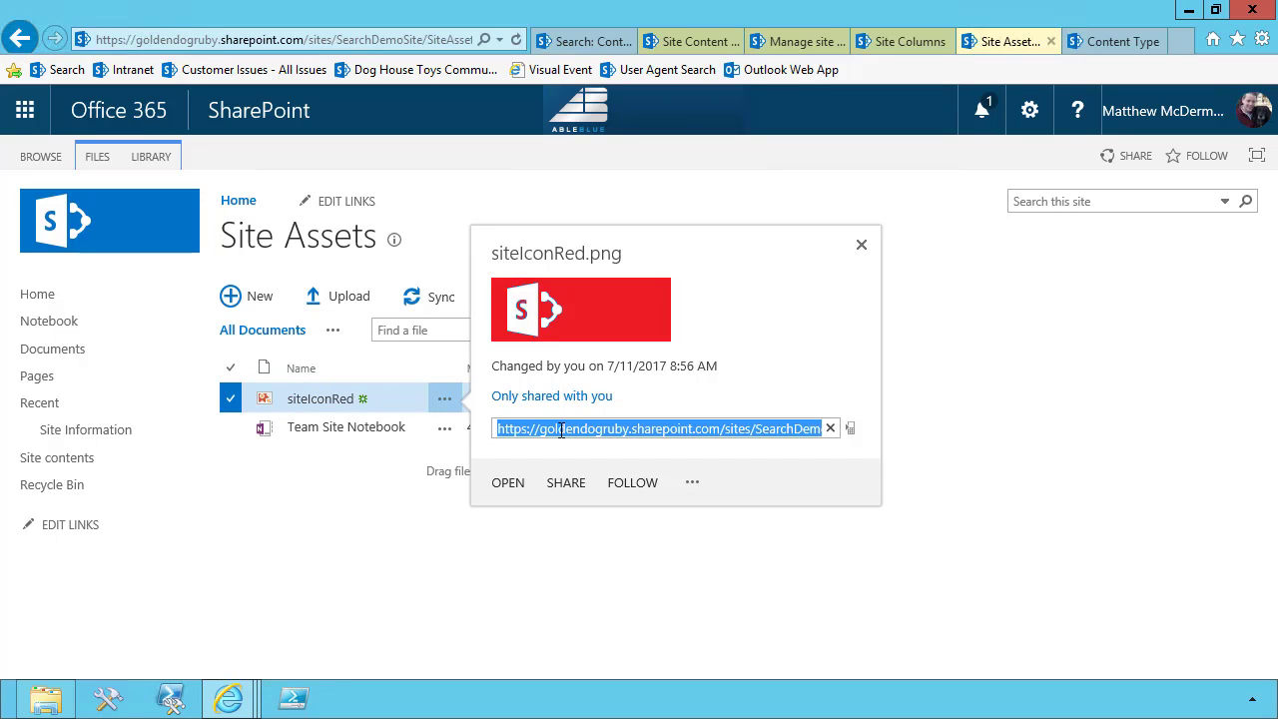
click(861, 247)
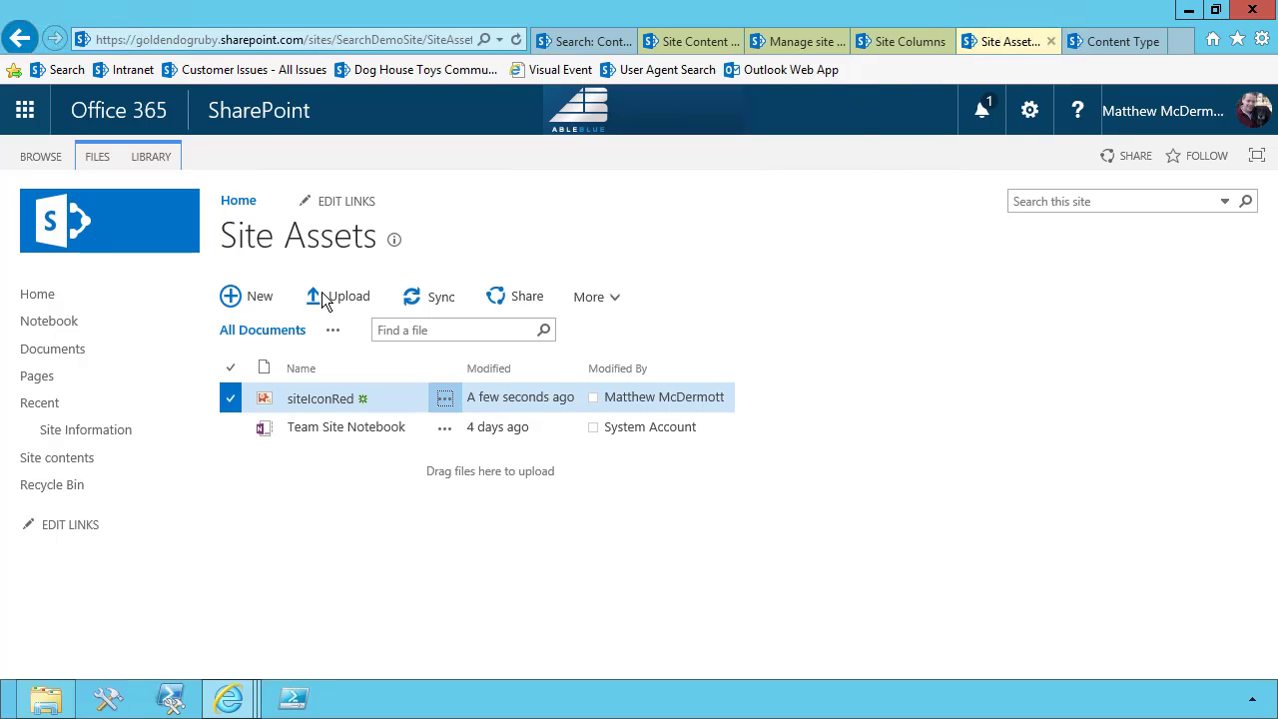
Step: Edit the Search Demo Site item in Site Information, setting the Site Logo web address to the copied siteIconRed.png link with description "Logo", and save
click(55, 436)
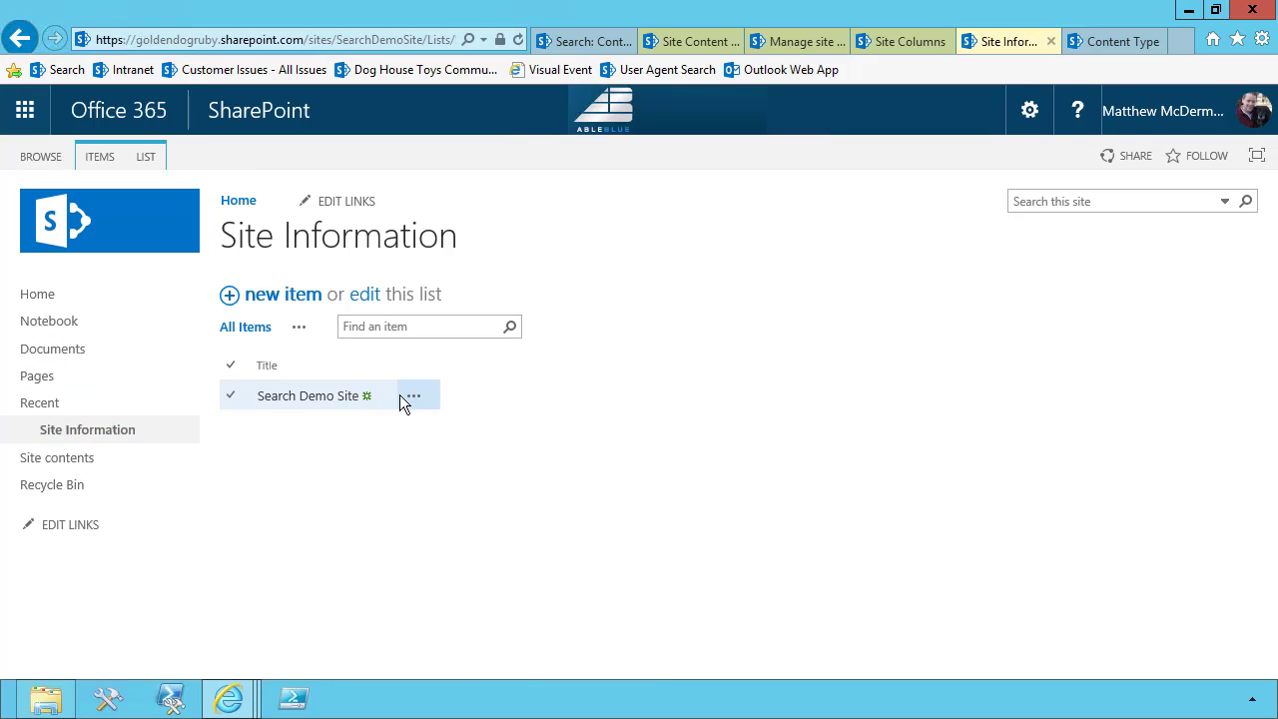
click(413, 398)
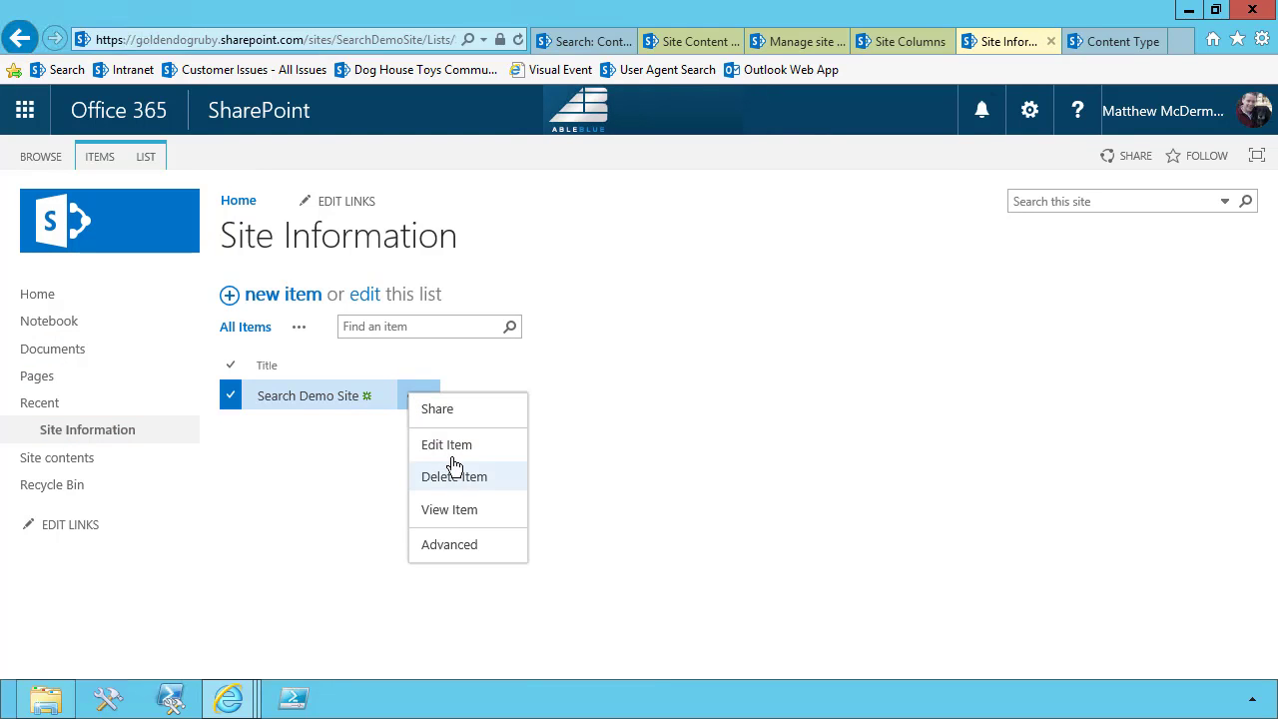
click(446, 446)
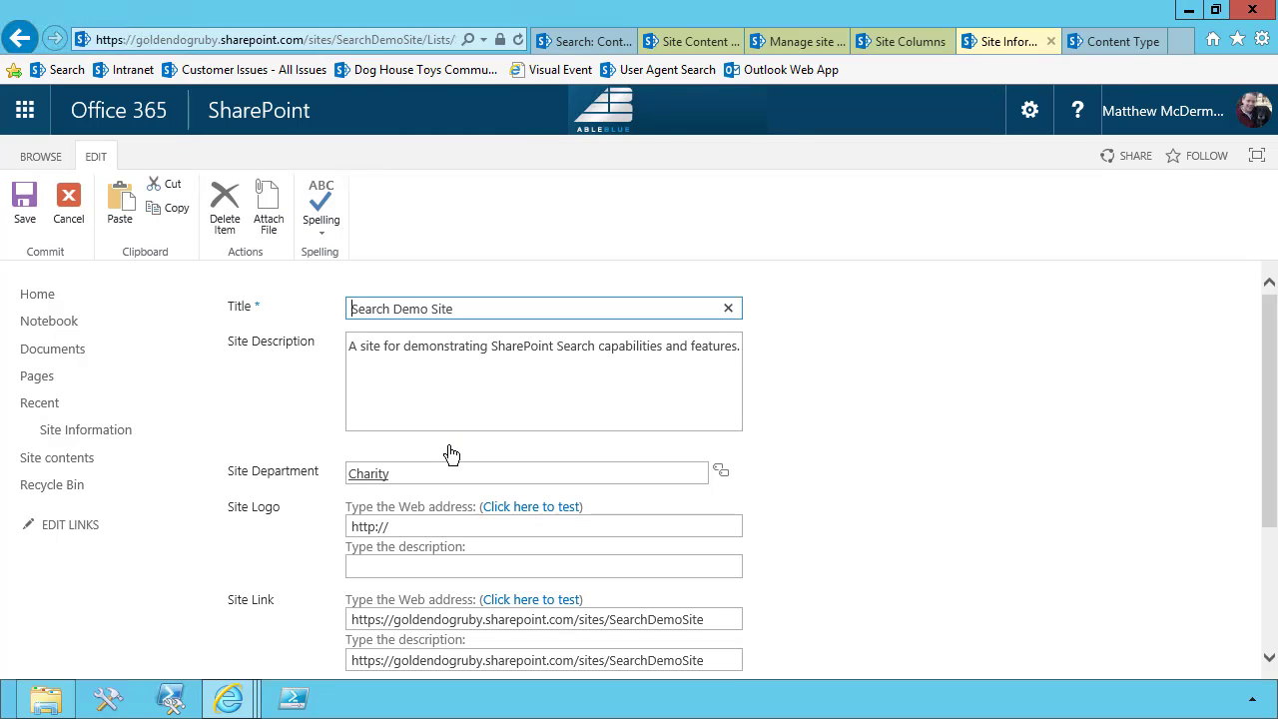
drag(442, 526, 336, 528)
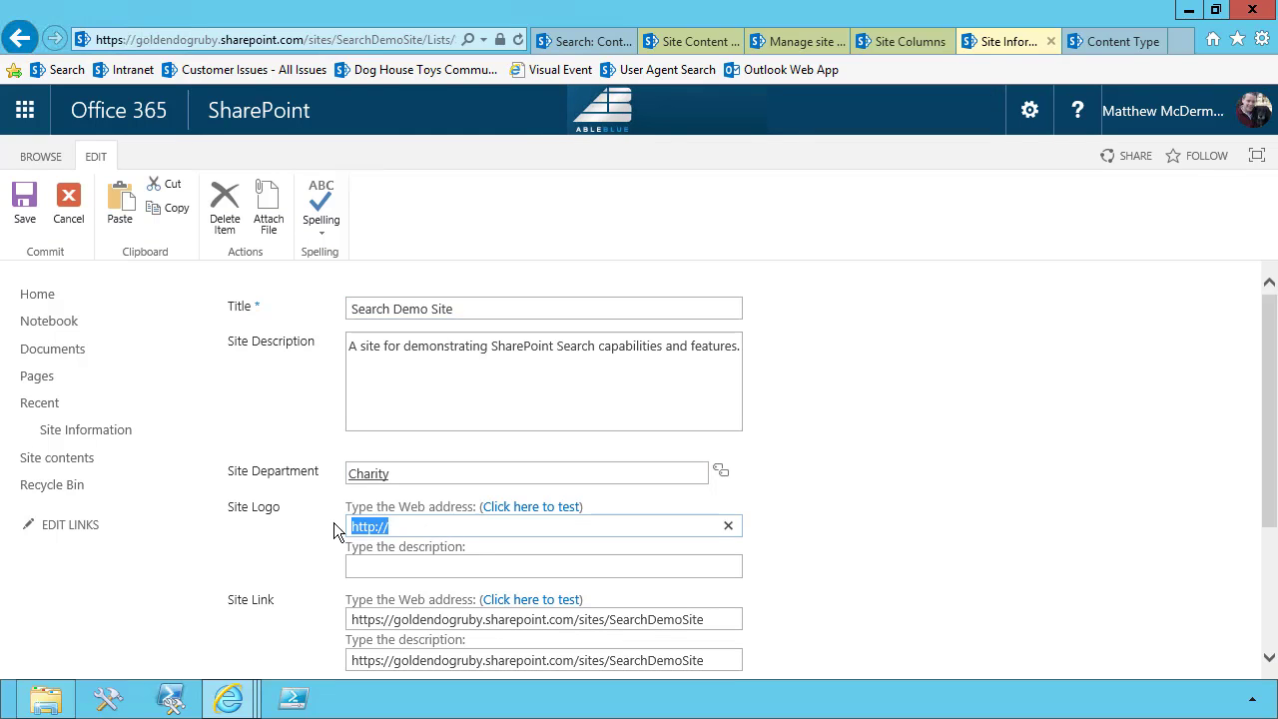
key(ctrl+v)
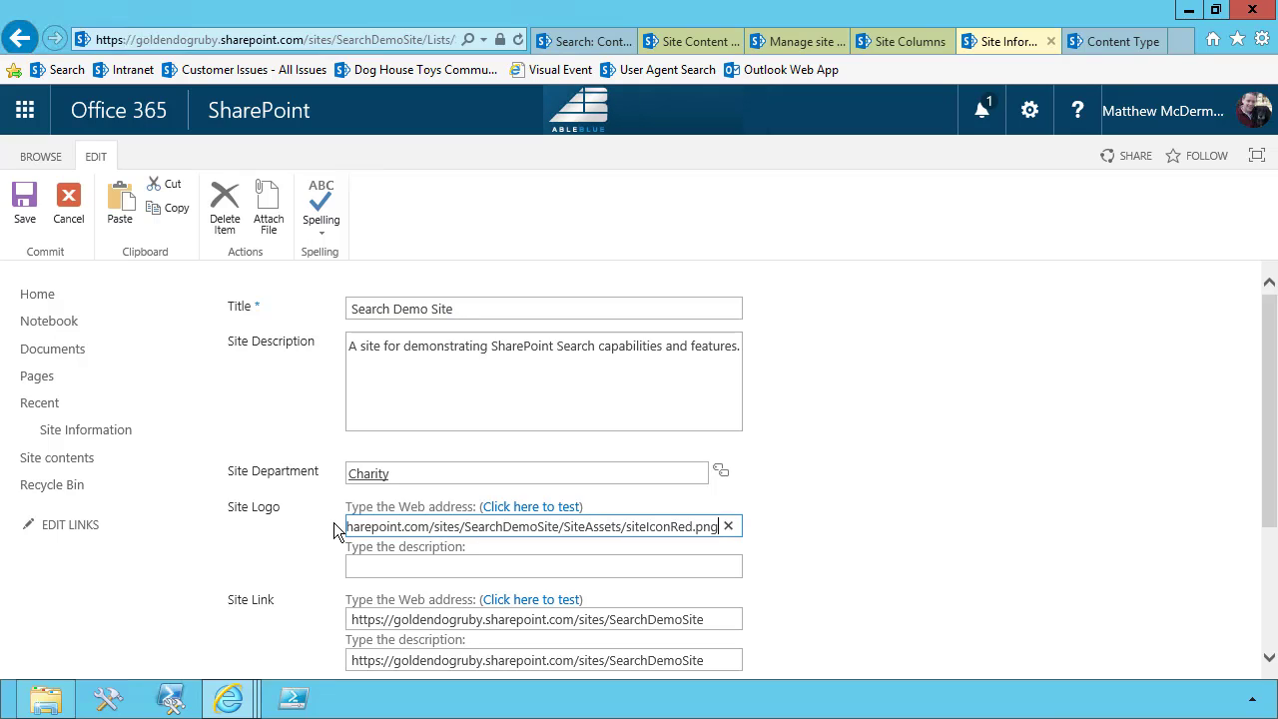
click(384, 566)
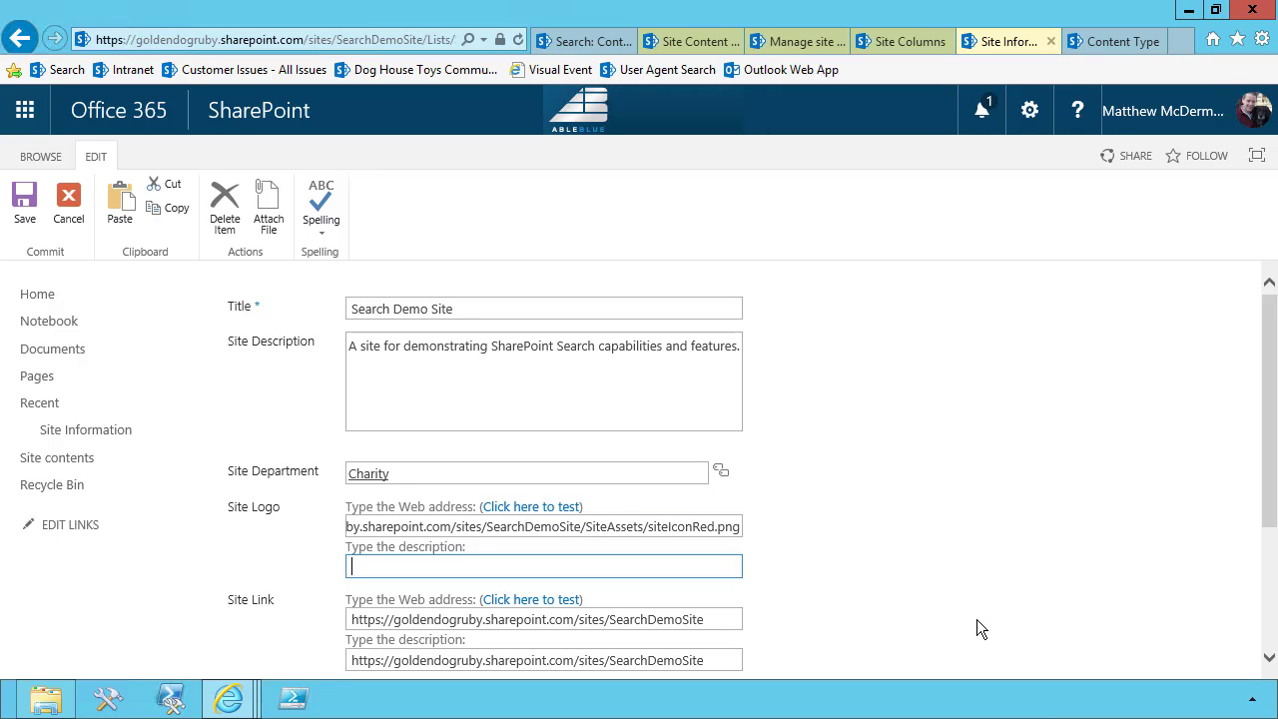
text(Logo)
scroll(1003, 542, down, 3)
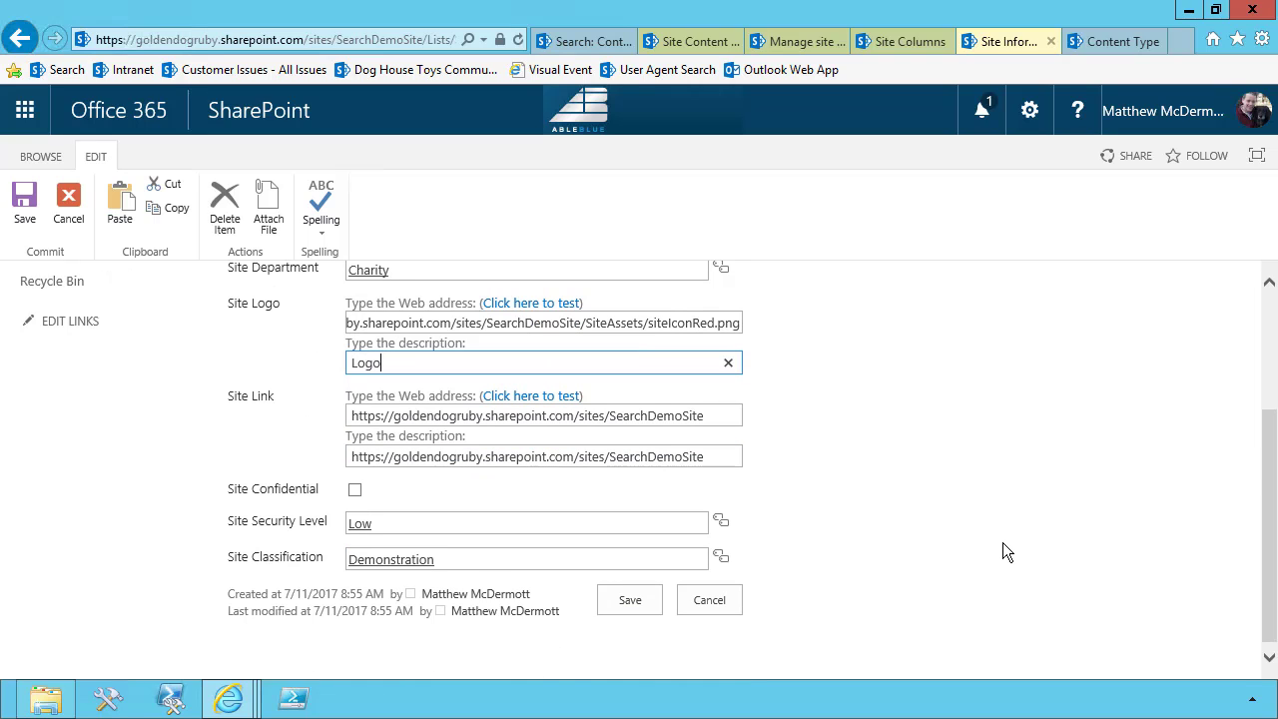
click(627, 600)
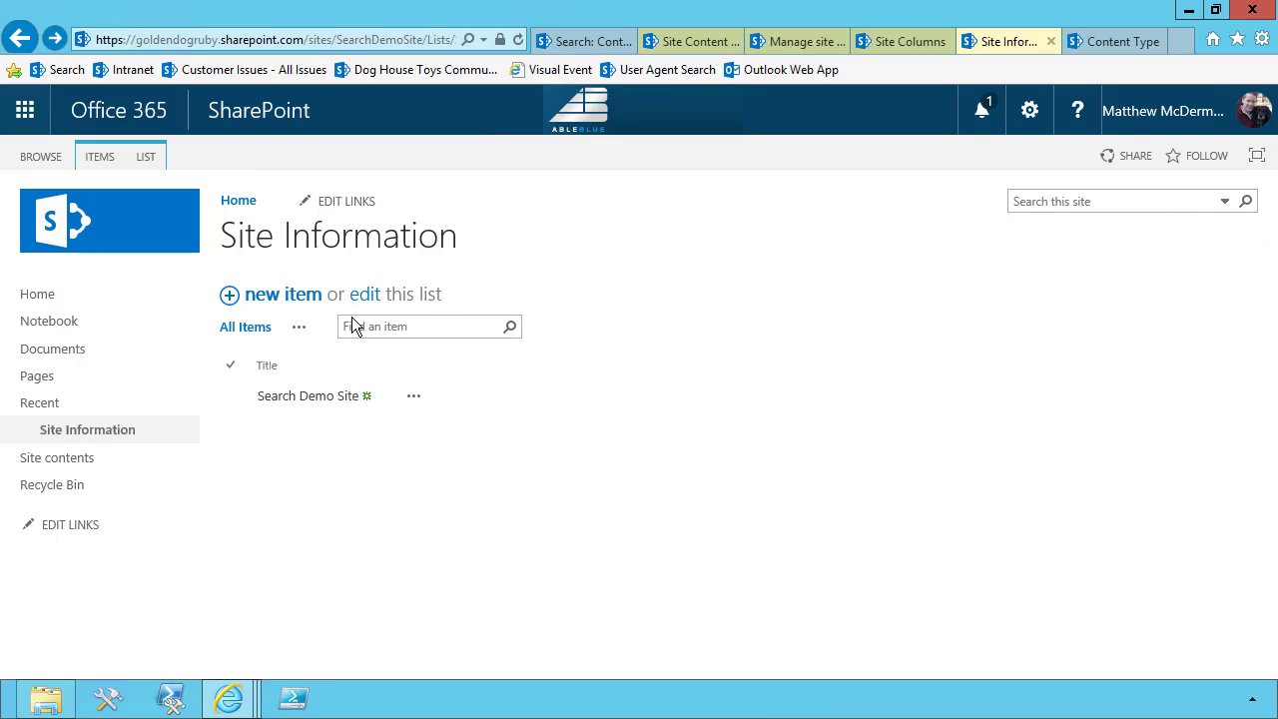
Step: Set the site search scope to Everything and search for ContentType:SiteCatalogItem
click(1225, 201)
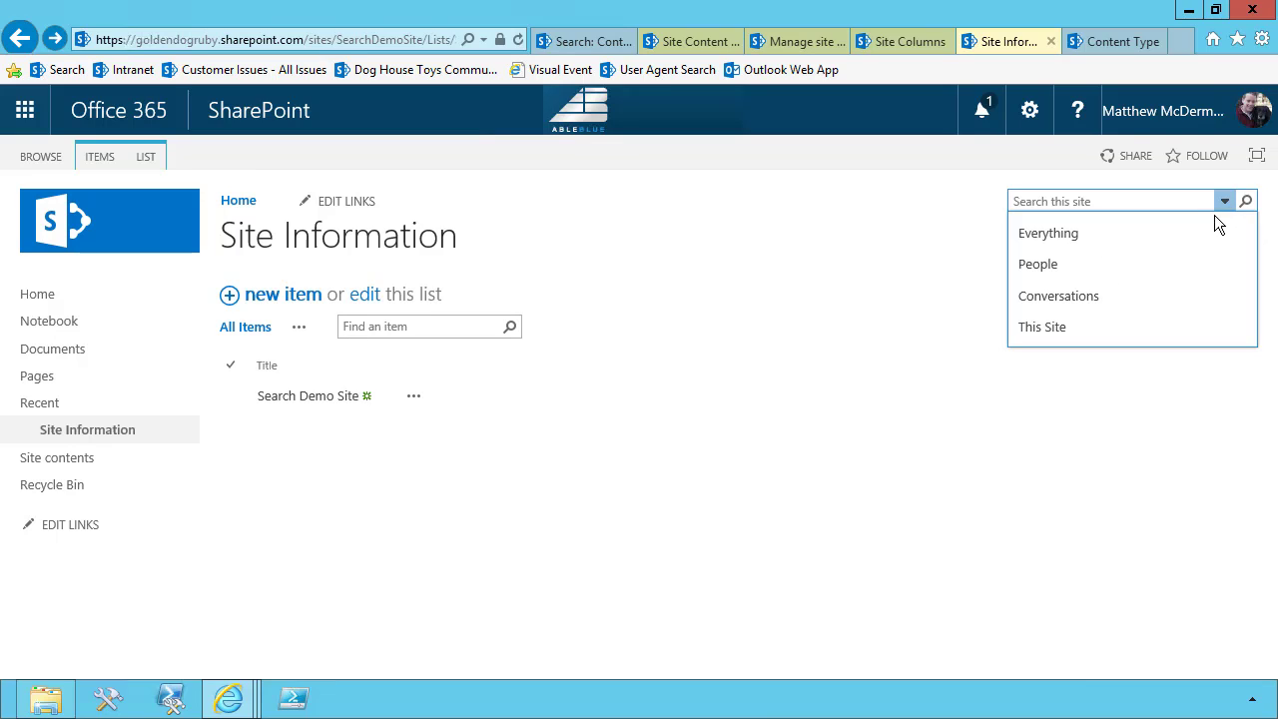
click(1062, 237)
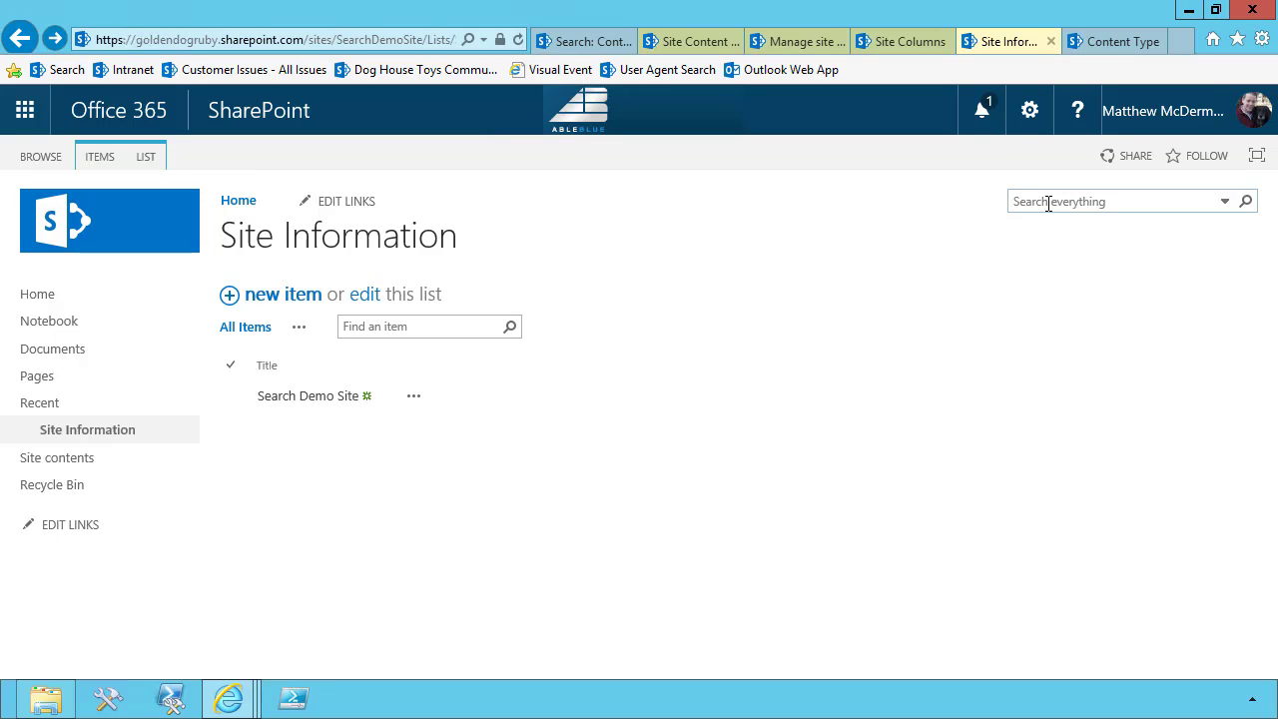
click(1049, 203)
text(ContentType:SiteCatalogItem)
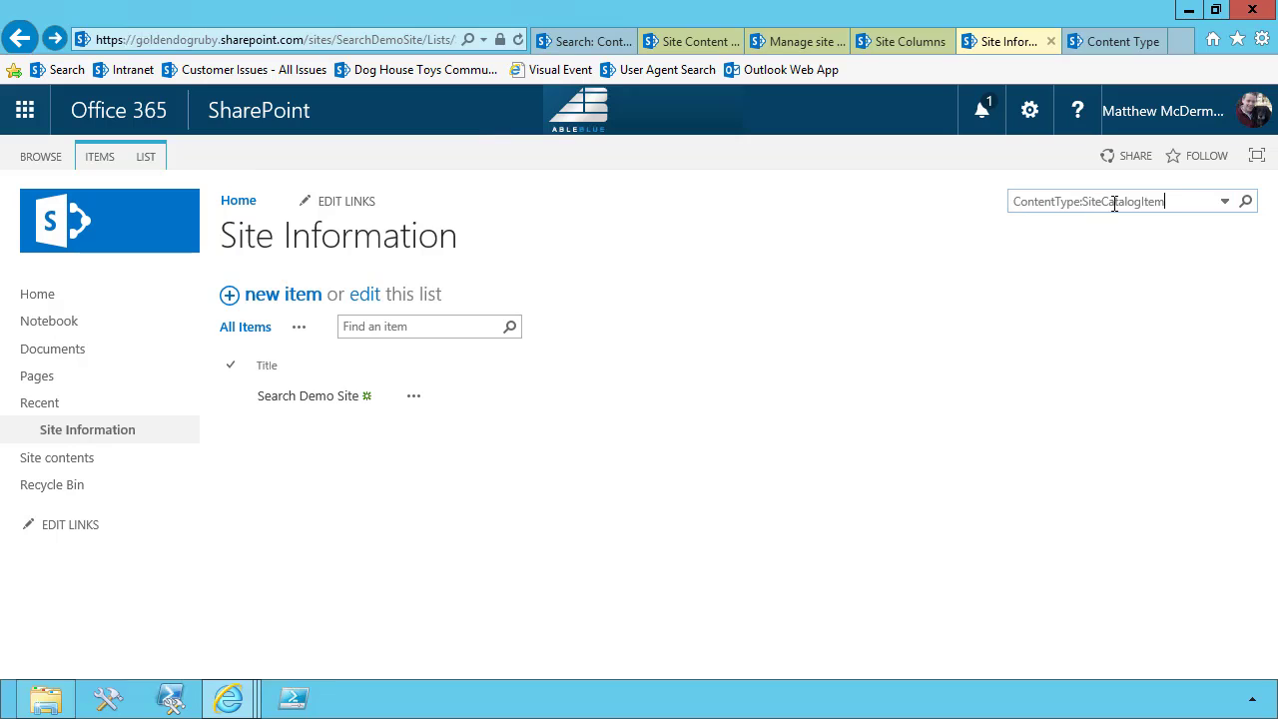
key(Return)
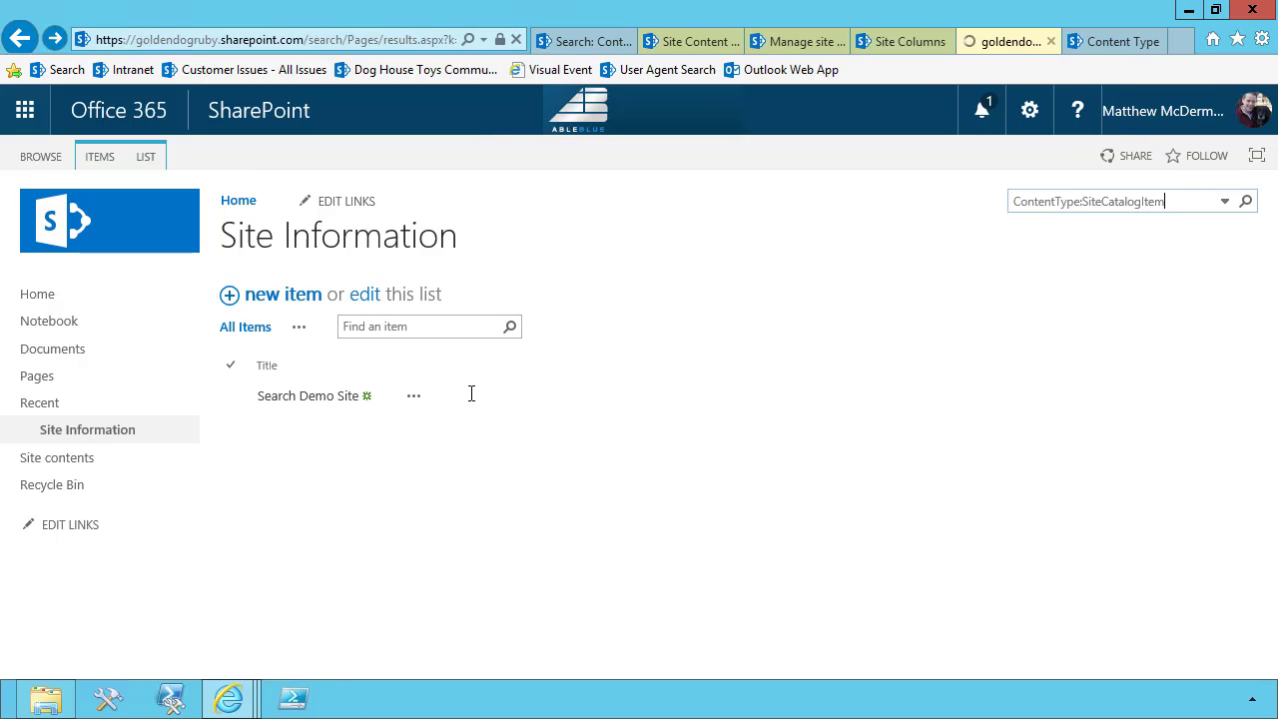
Step: Open the Search Demo Site search result and review the item's logo, link and other property values
mouse_move(291, 297)
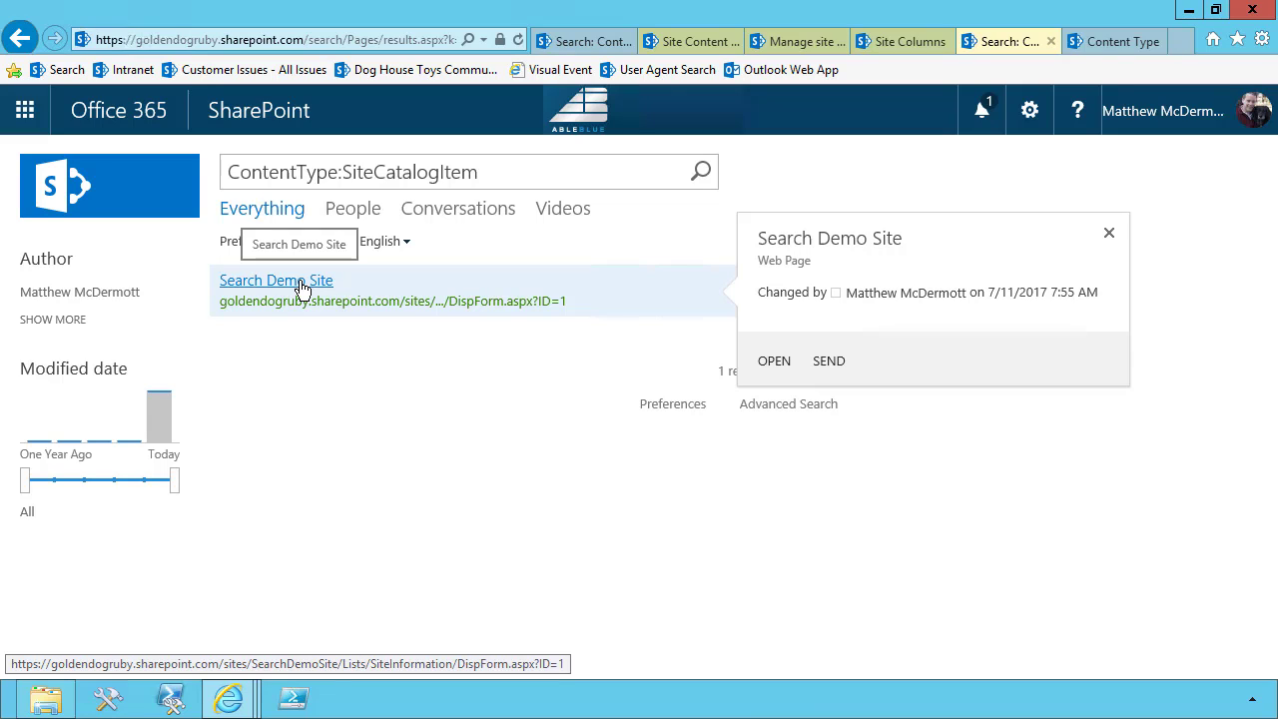
click(303, 289)
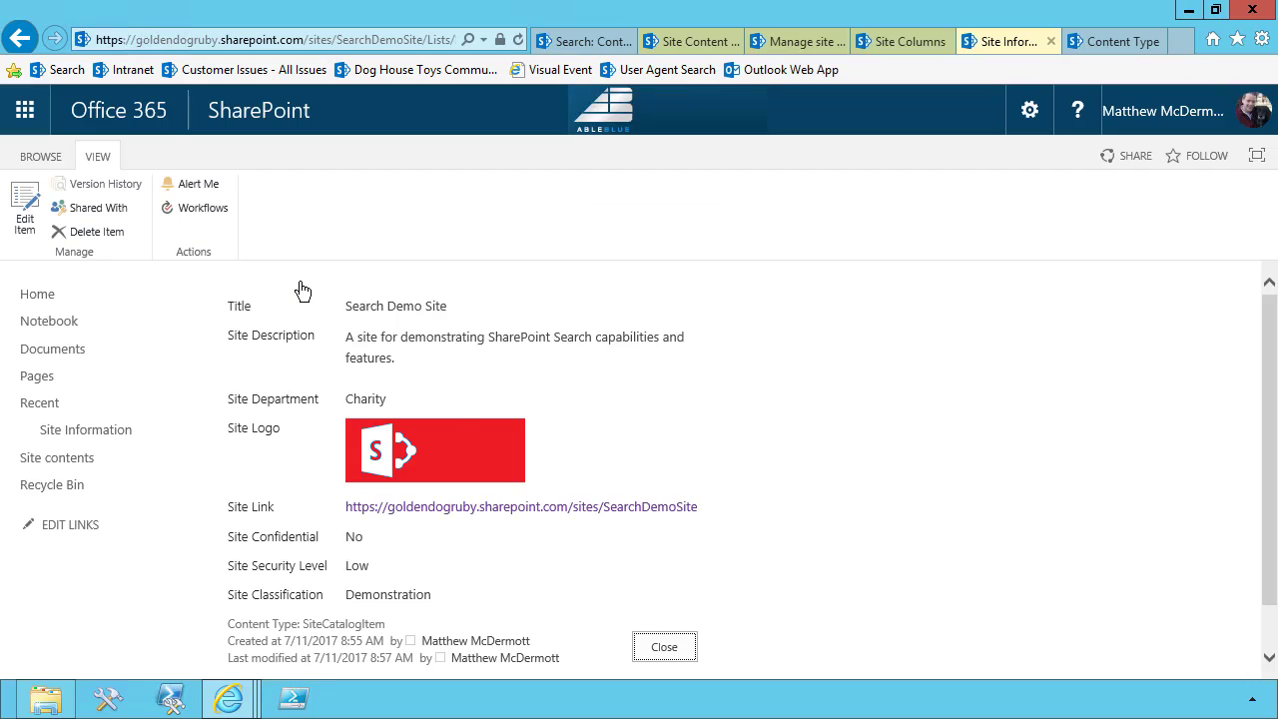
scroll(490, 437, down, 1)
scroll(492, 438, up, 1)
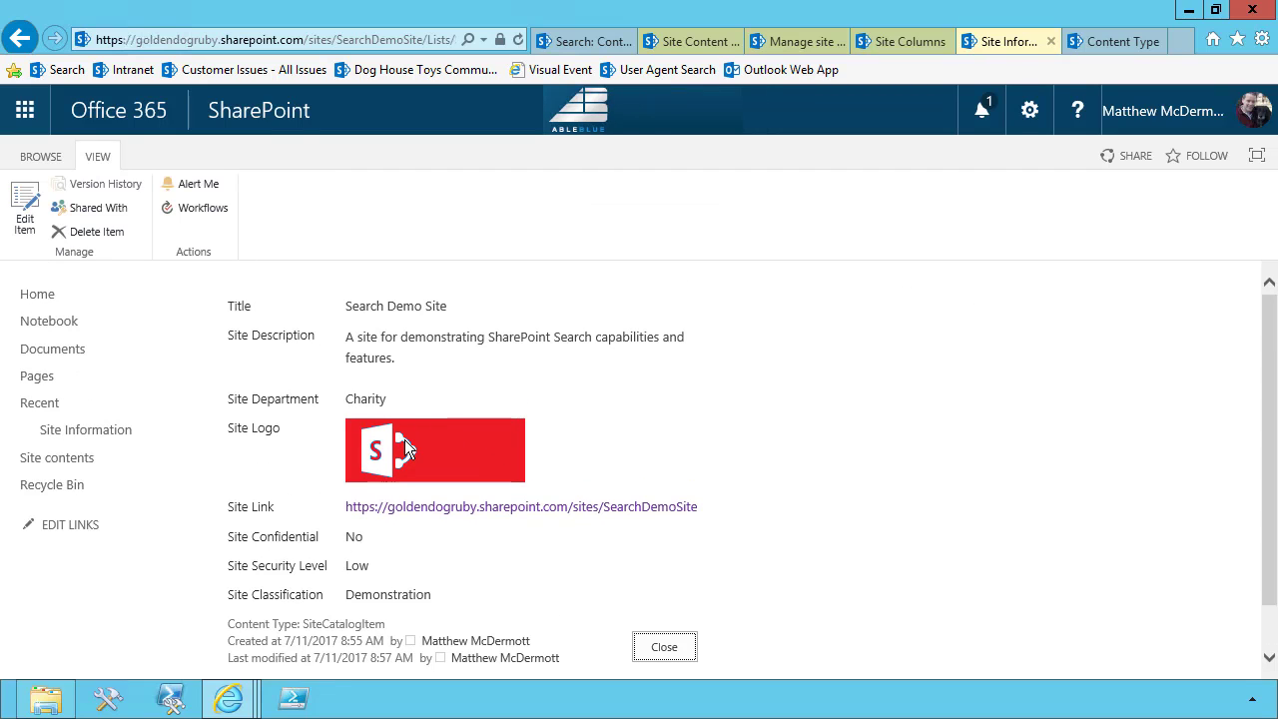